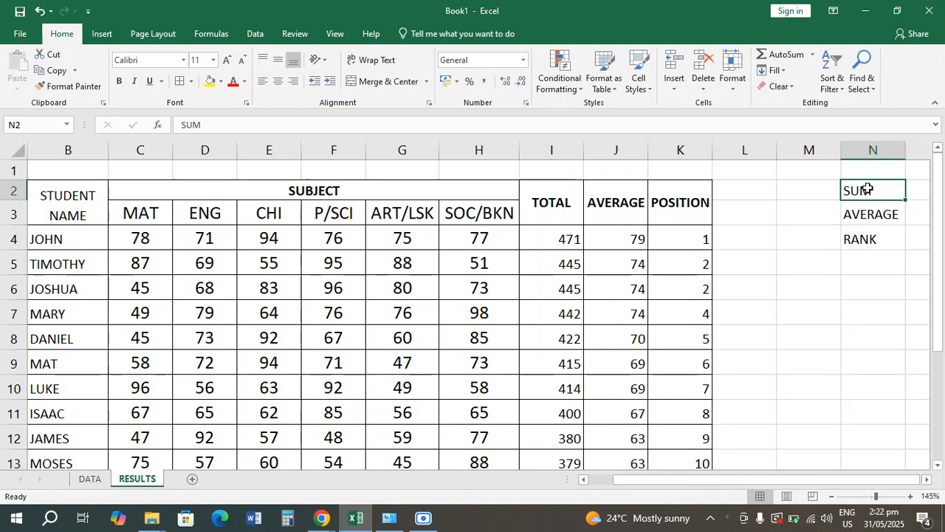
Step: Replace the function notes in N2 and N3 with IF and AND, and clear the RANK note in N4
click(864, 217)
click(867, 191)
text(IF)
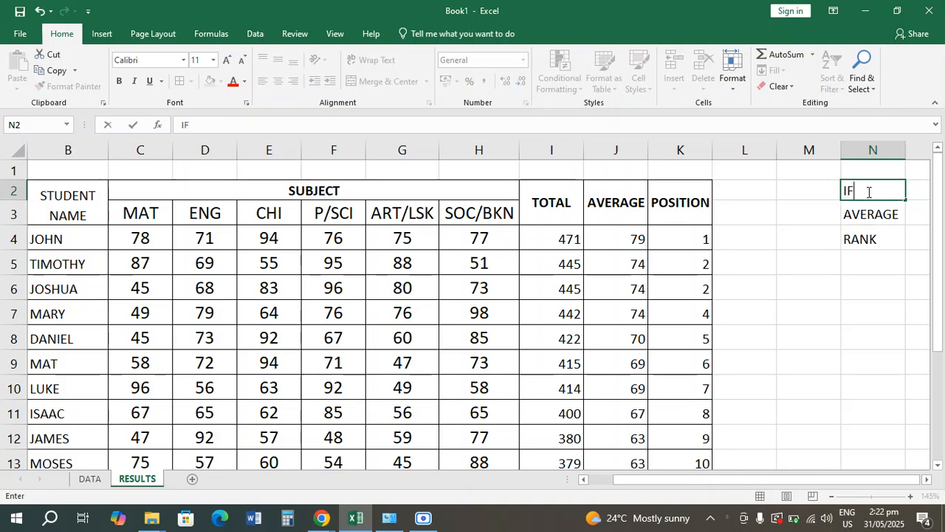
click(894, 220)
text(AND)
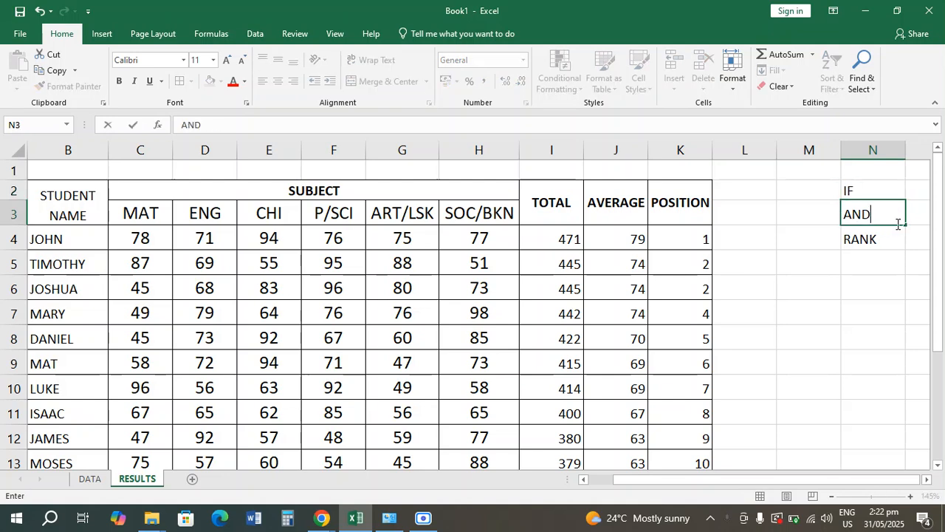
click(866, 291)
click(871, 239)
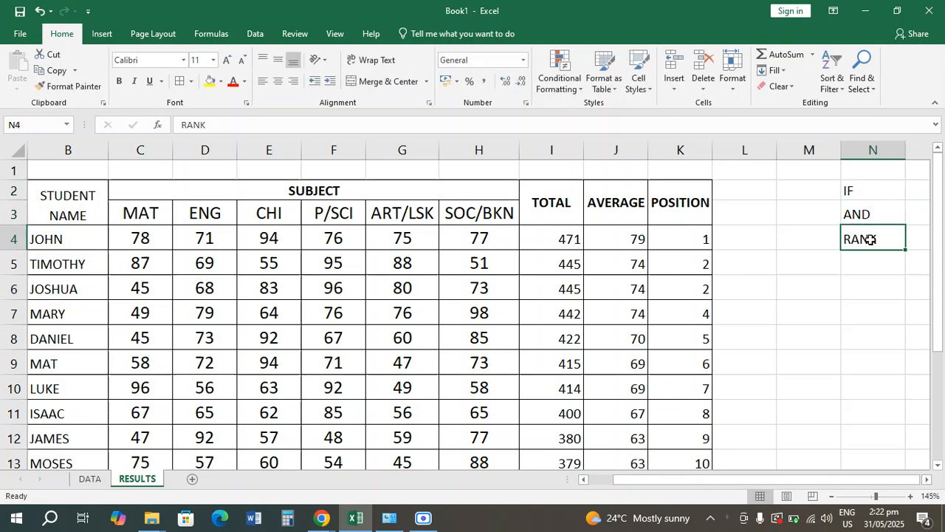
key(Delete)
click(806, 286)
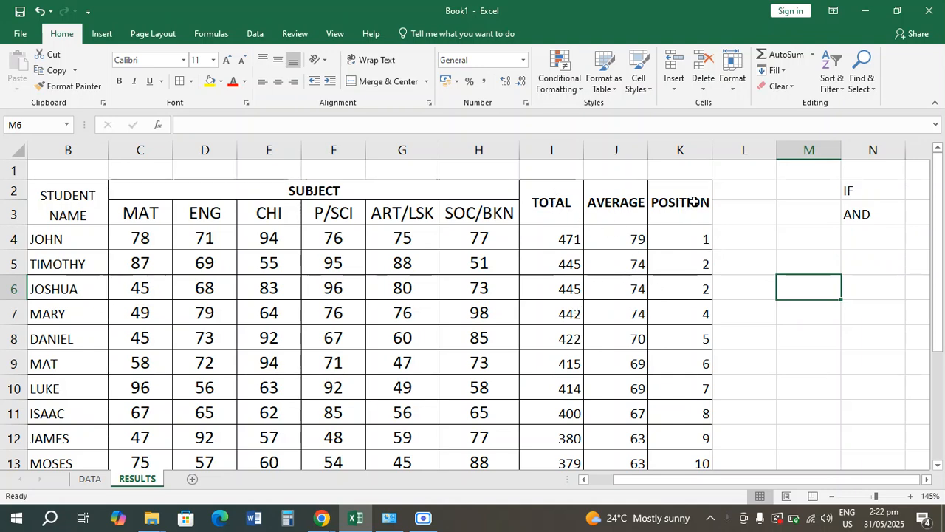
Step: Add the heading COMMENT in L2 beside POSITION and widen column L slightly to fit it
click(758, 212)
click(748, 192)
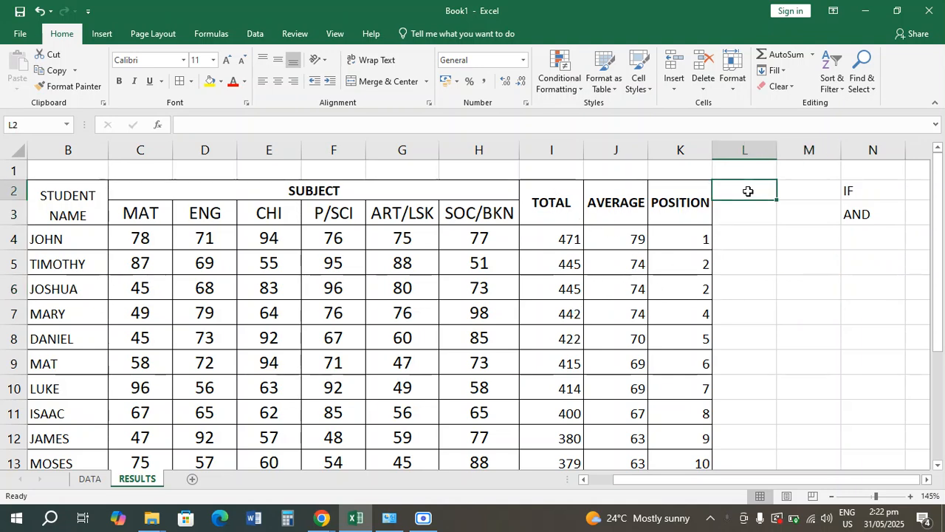
text(COMMENT)
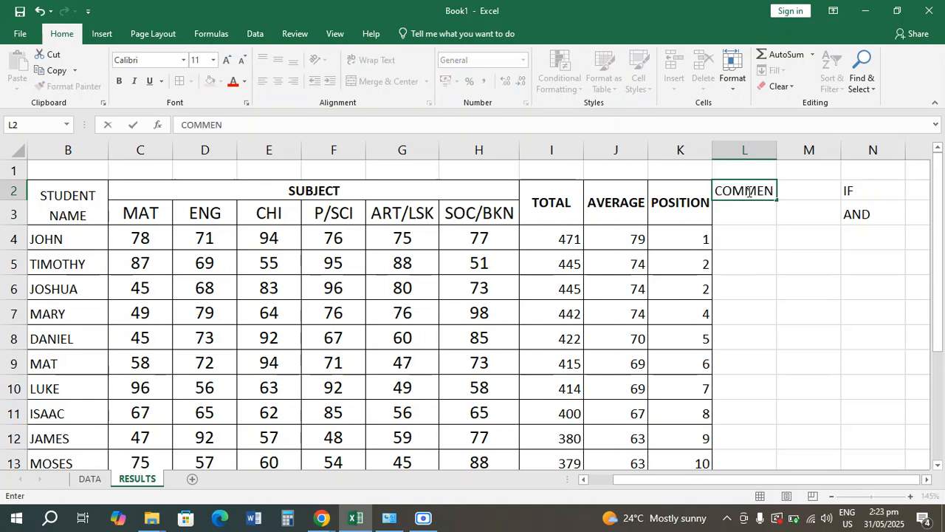
click(778, 284)
drag(776, 150, 781, 151)
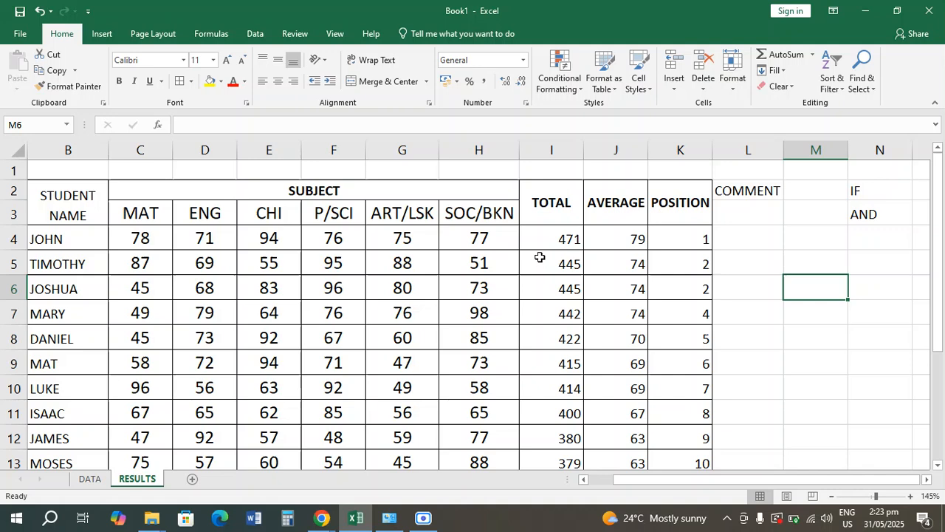
click(759, 240)
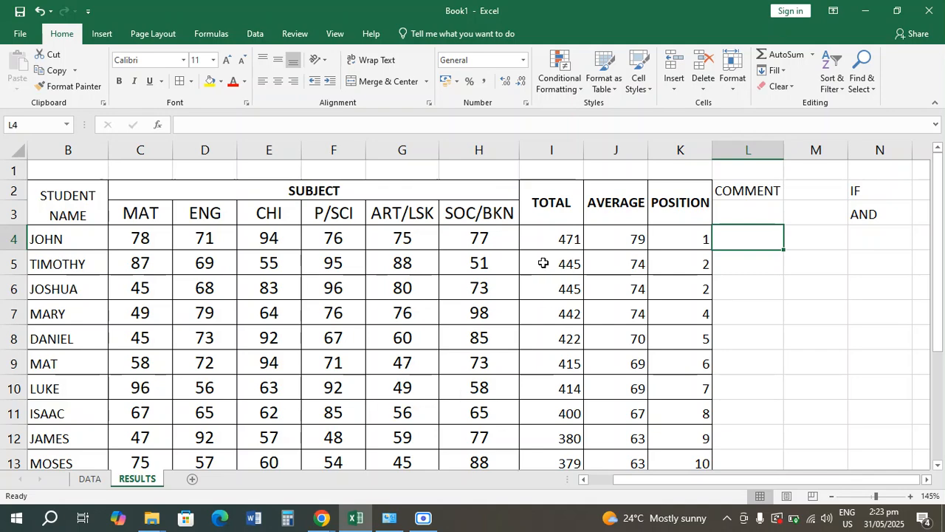
scroll(575, 293, down, 2)
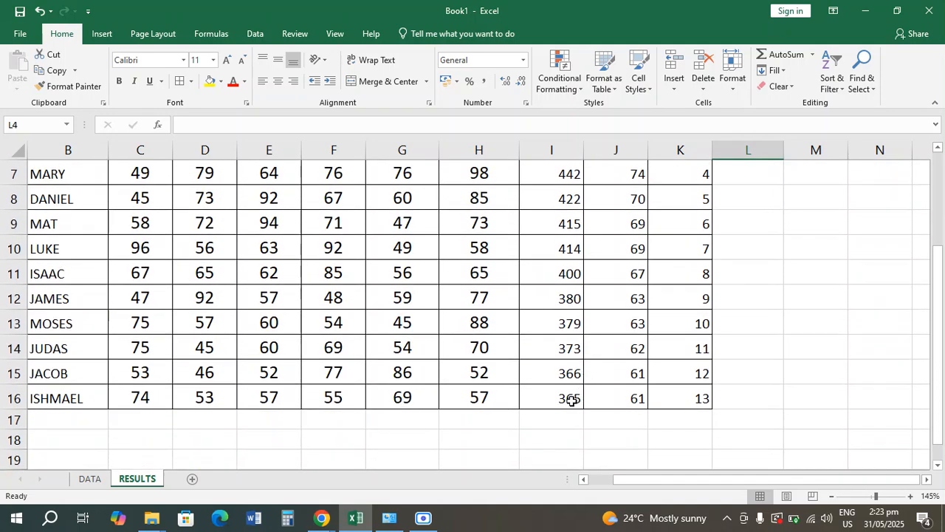
scroll(568, 399, up, 2)
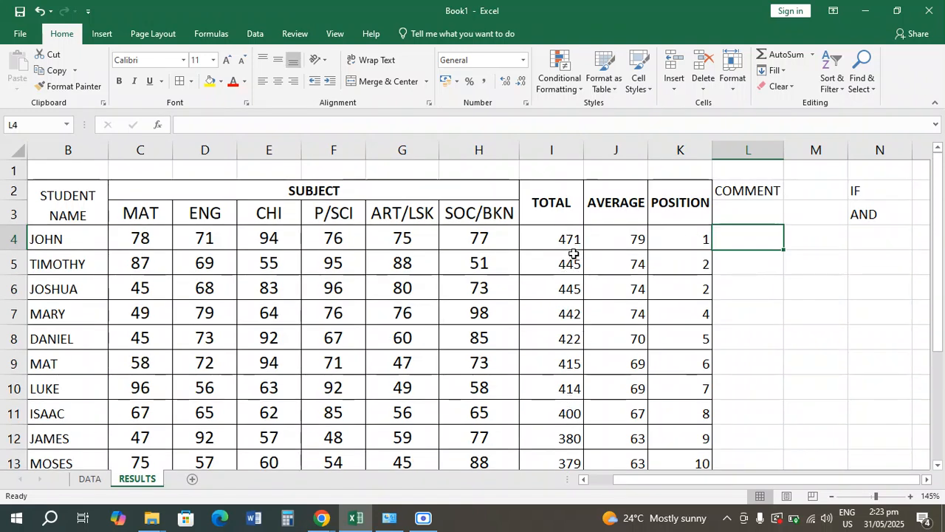
click(761, 307)
click(749, 242)
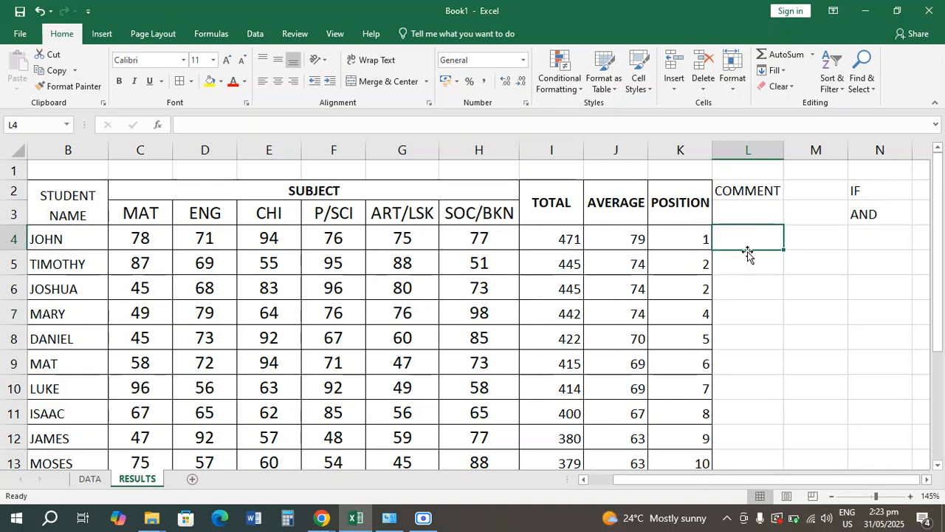
click(771, 279)
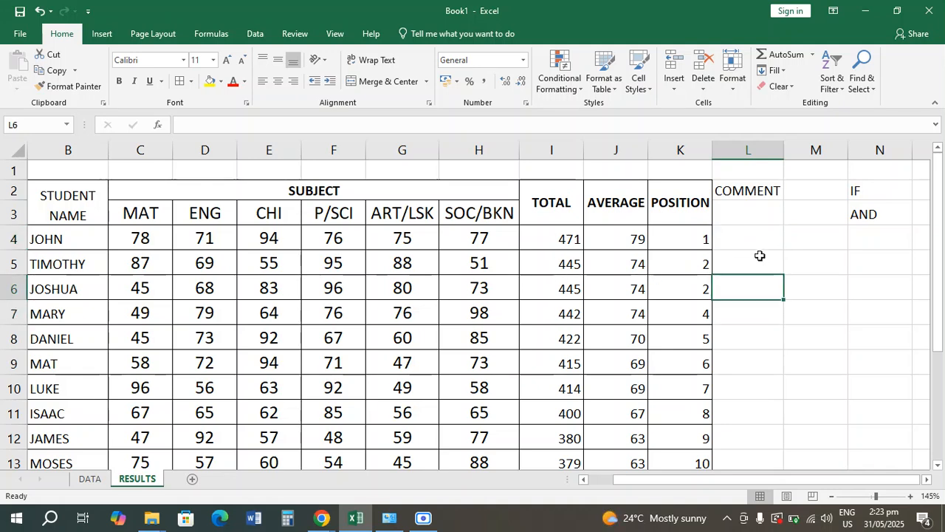
Step: Begin an IF formula in L4 that tests whether the total in I4 is greater than or equal to 300
click(754, 244)
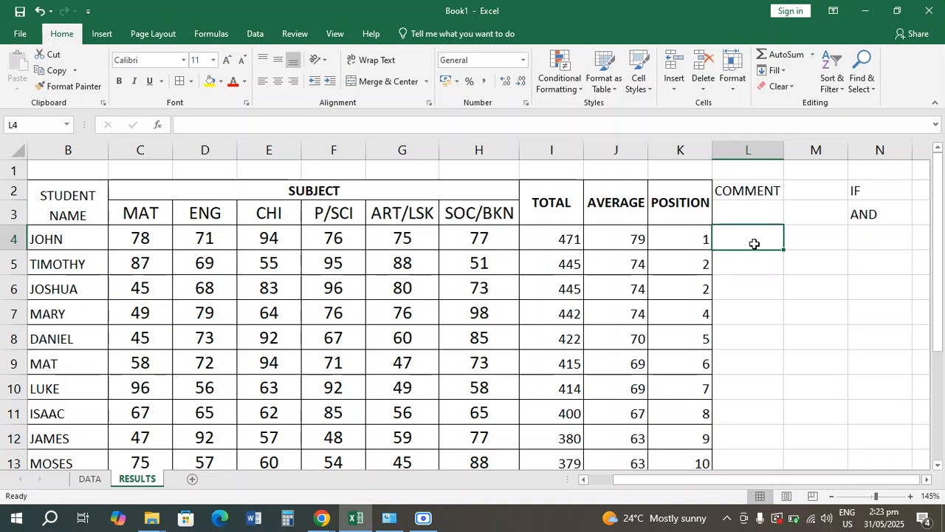
text(=)
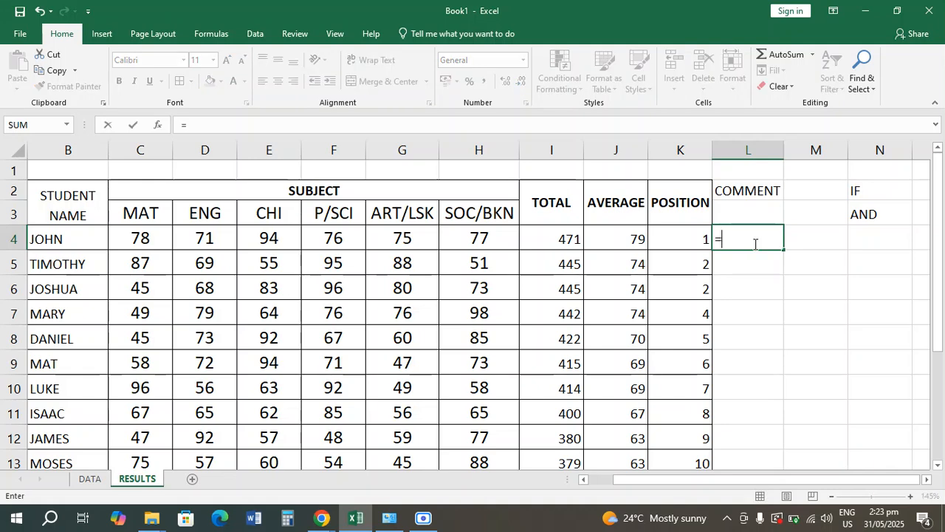
text(IF)
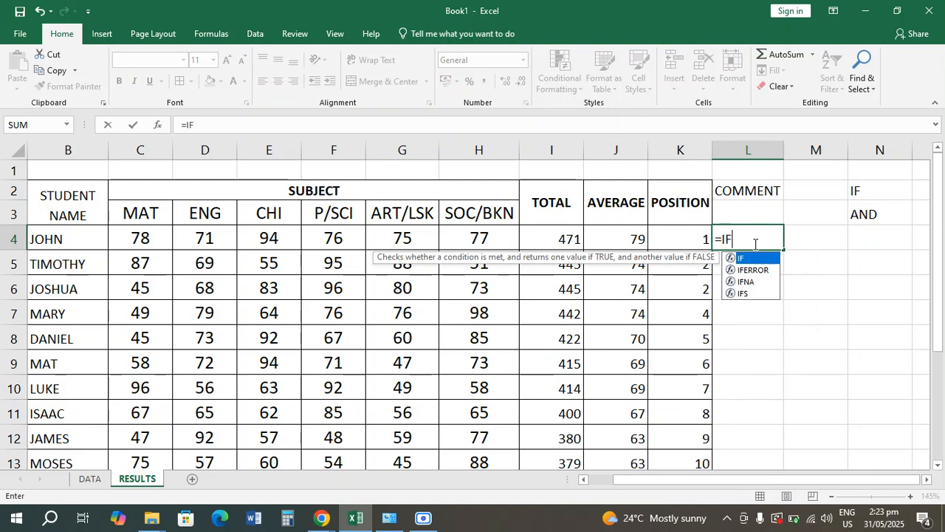
text(()
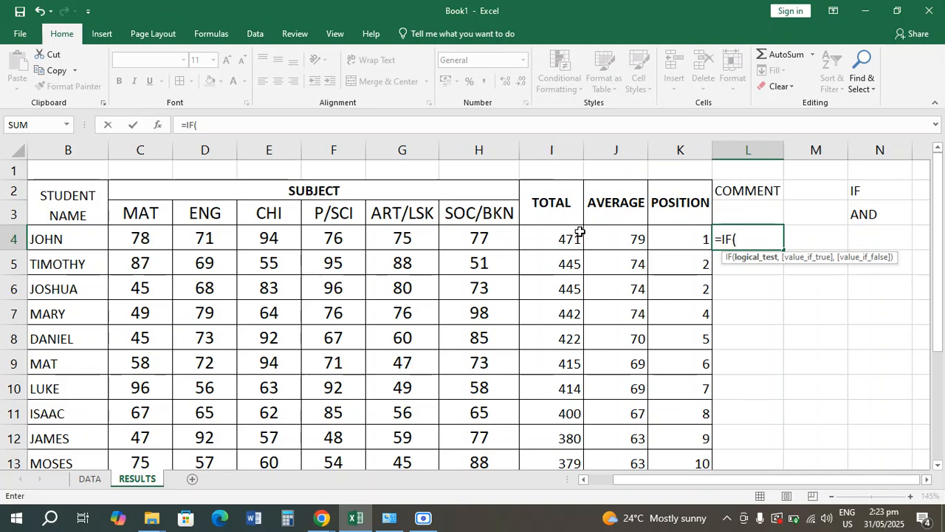
click(557, 240)
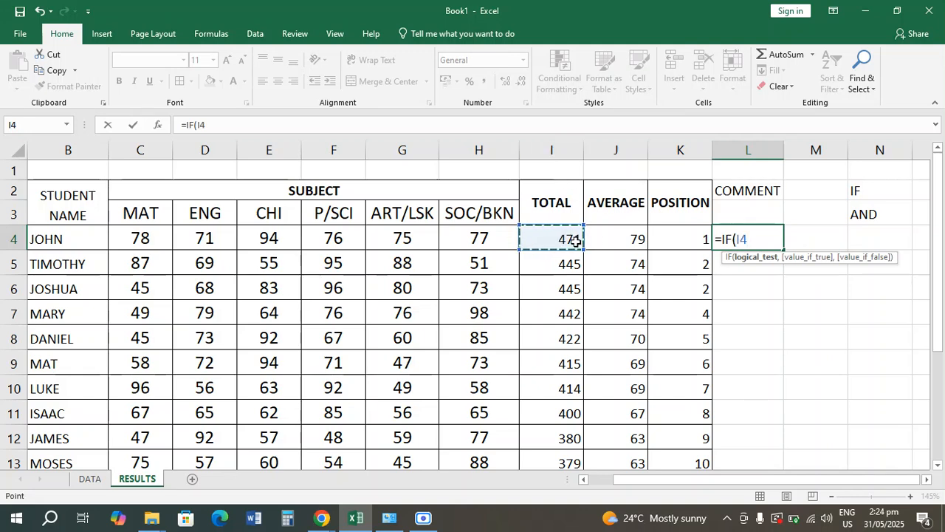
text(>)
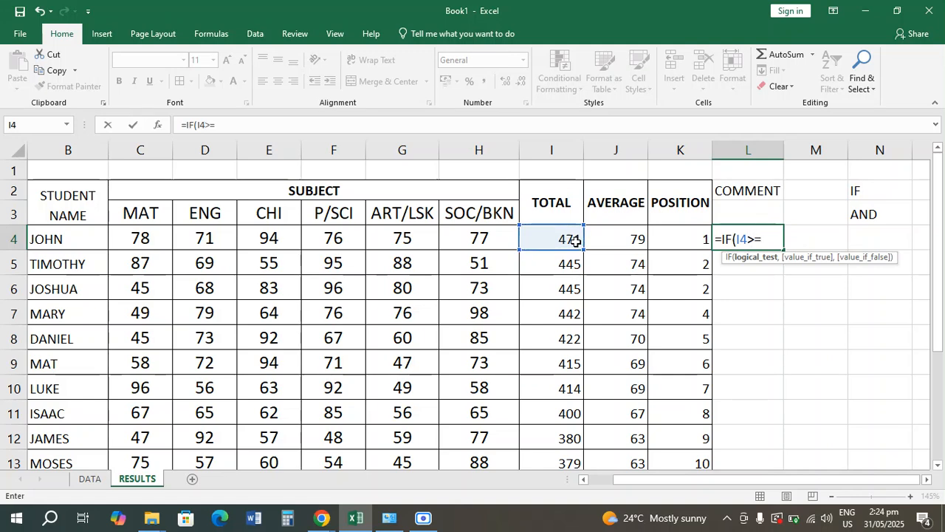
text(=300,)
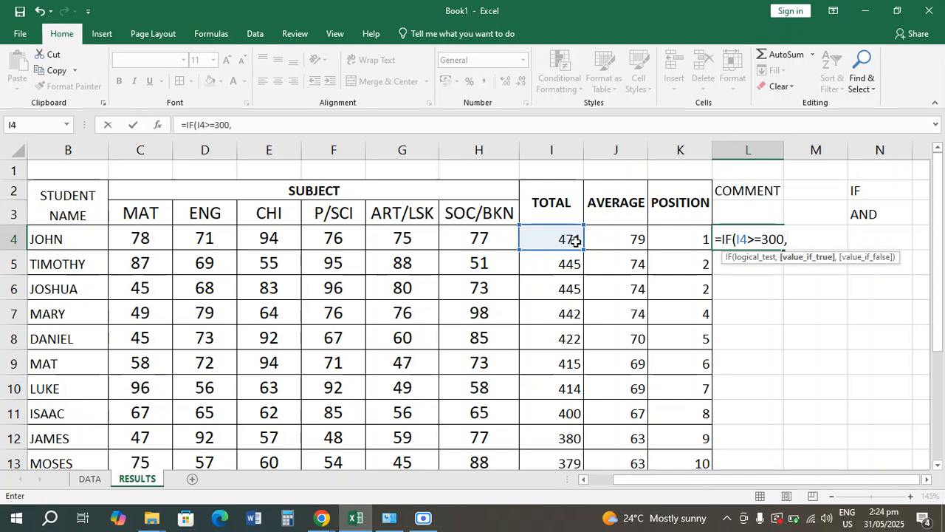
Step: Complete the L4 formula so it returns "PASS" when the test is true and "FAIL" when it is false
text(@)
key(BackSpace)
text("PASS)
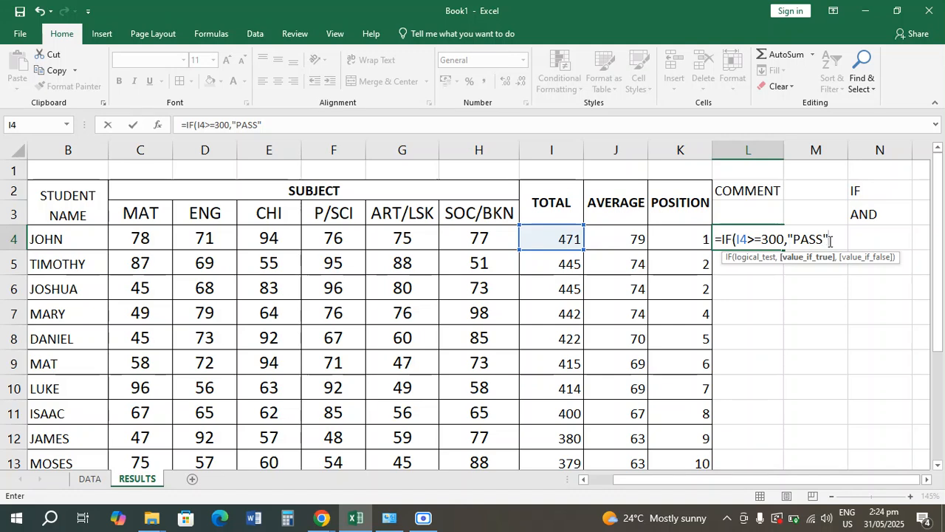
text(,)
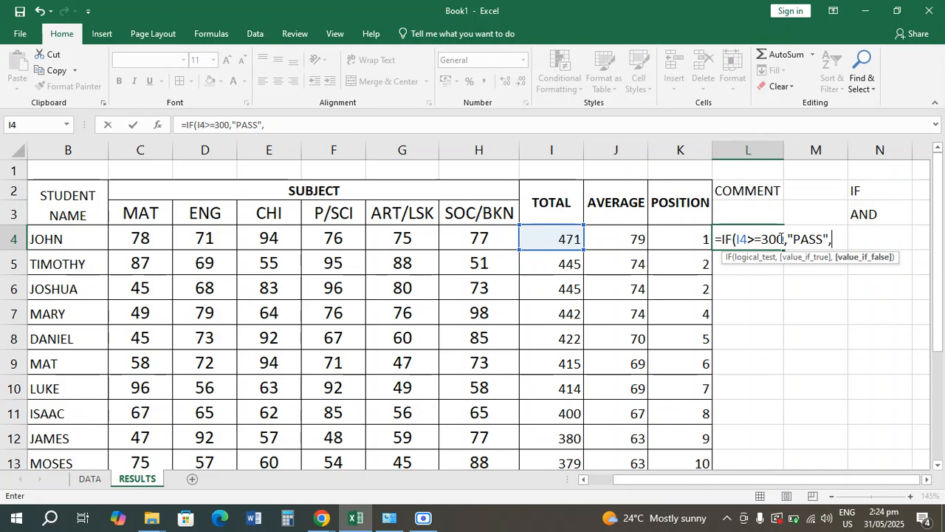
text(AIL)
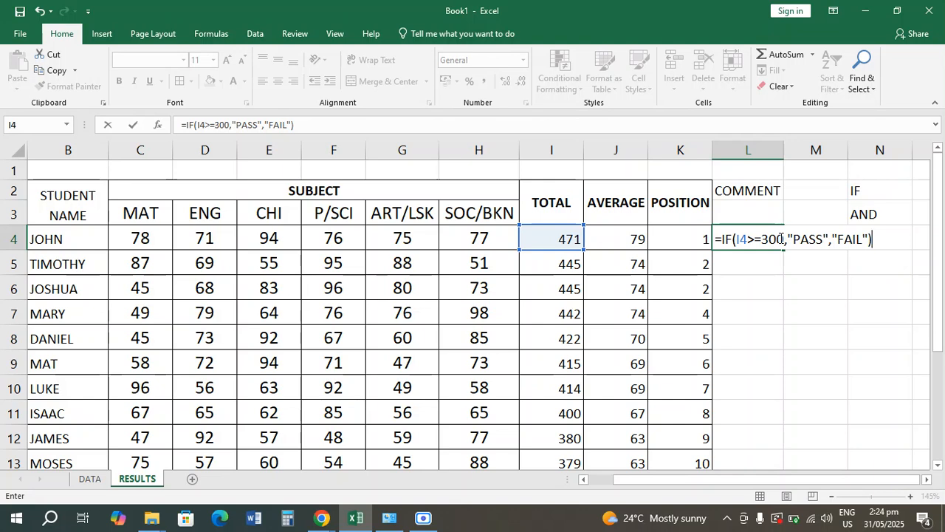
key(Return)
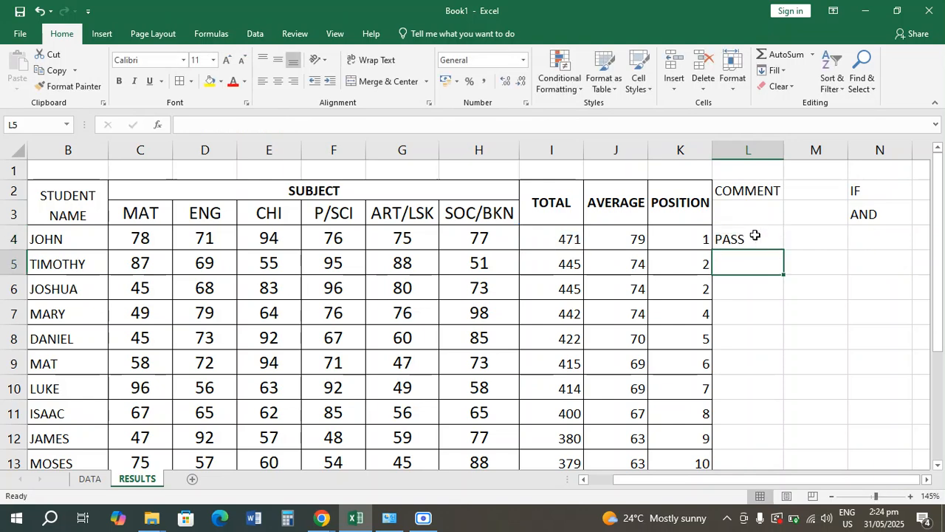
Step: Fill the pass/fail formula from L4 down the COMMENT column to L16
click(751, 238)
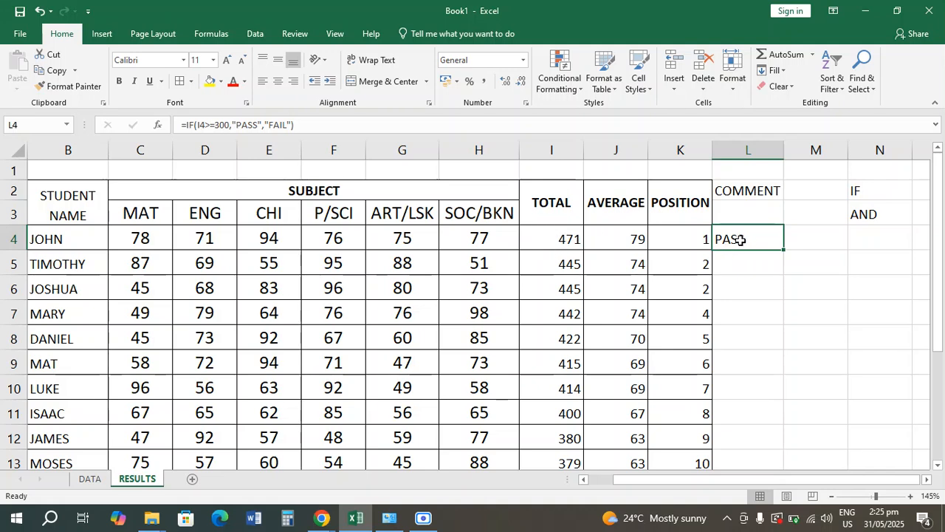
drag(783, 251, 787, 425)
scroll(806, 373, up, 2)
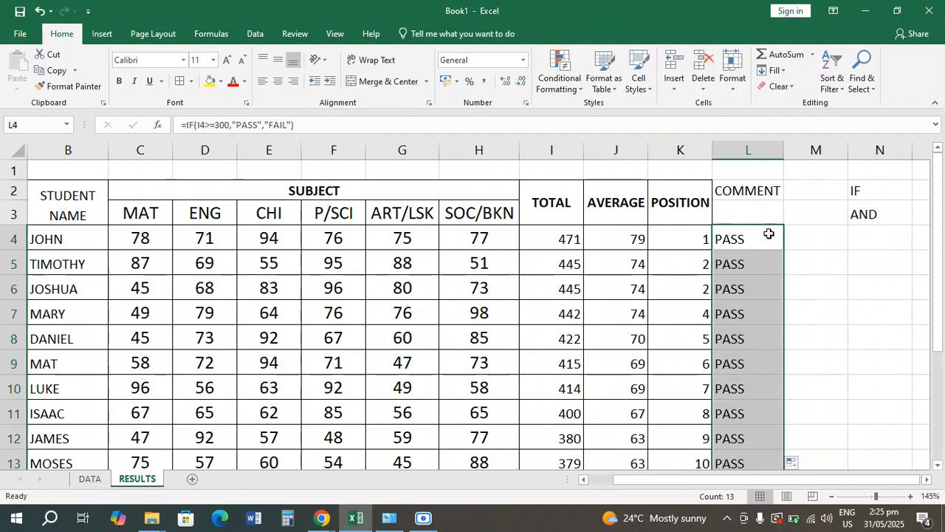
Step: Examine the students' totals and comments, and compare them with the ENG marks in D14 and D15
click(573, 239)
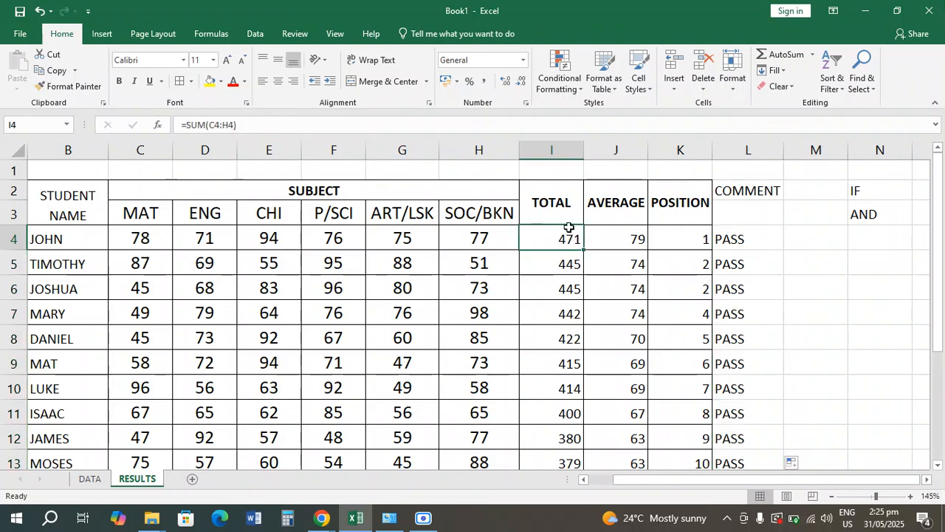
scroll(587, 350, down, 3)
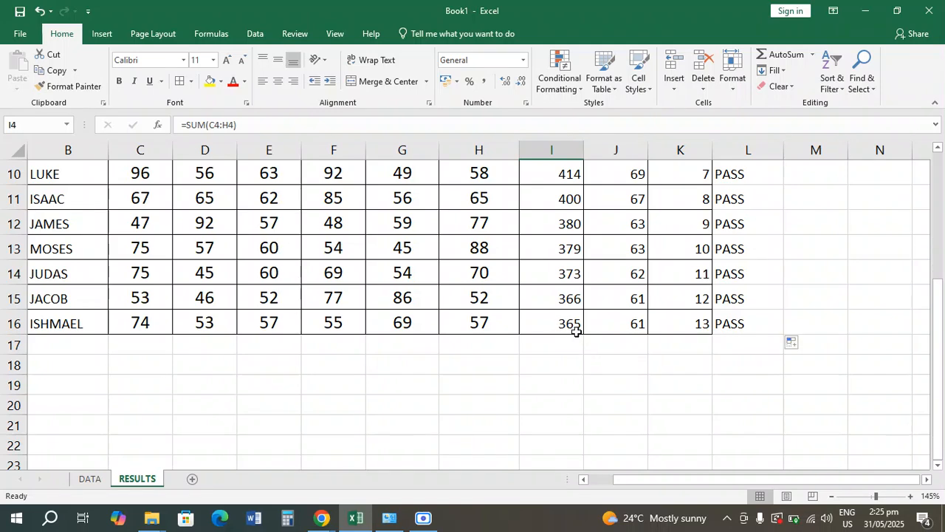
scroll(572, 321, up, 3)
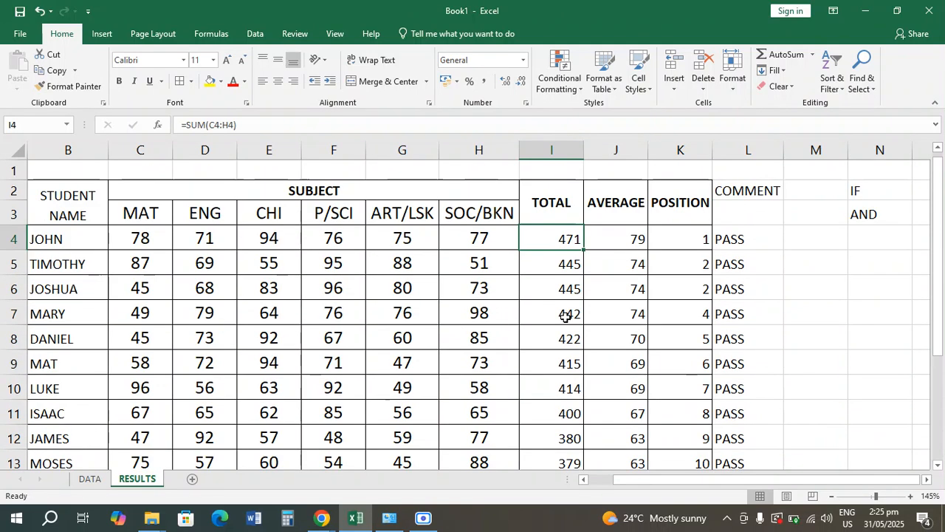
click(771, 244)
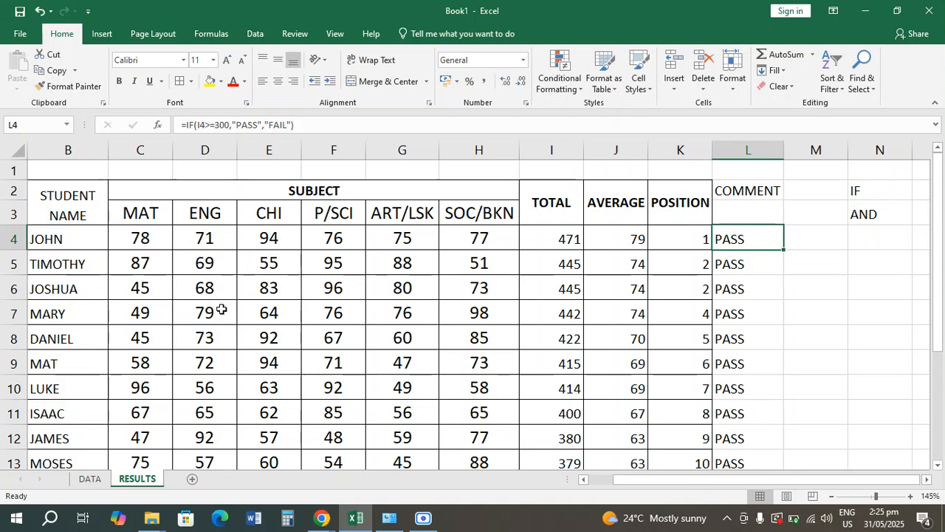
scroll(219, 313, down, 3)
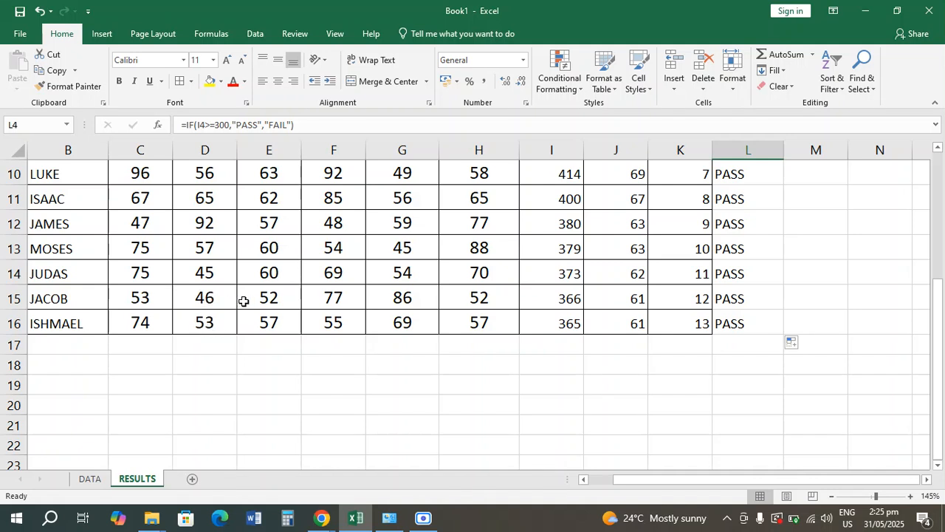
click(219, 298)
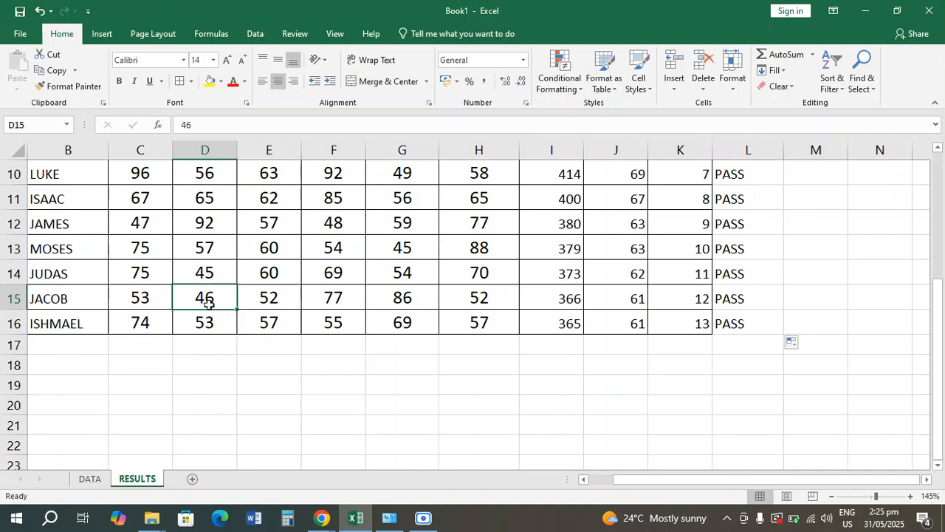
click(214, 272)
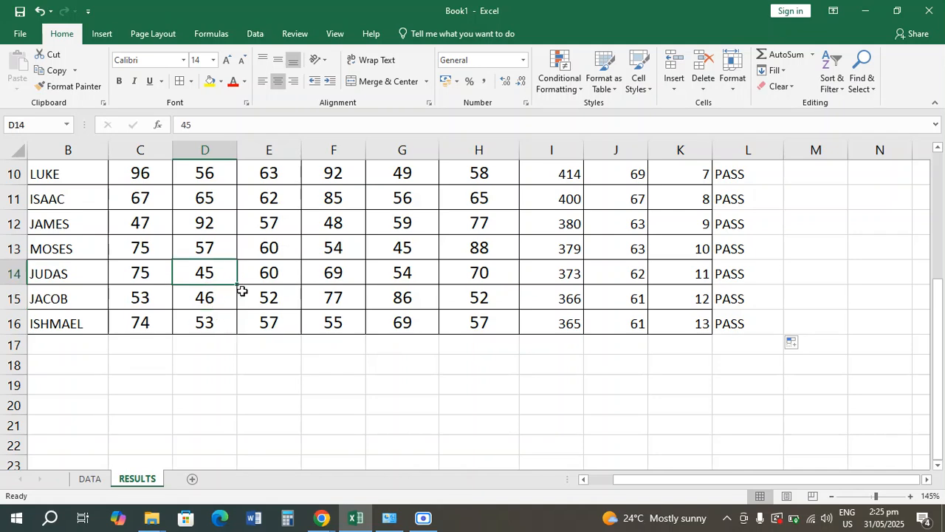
scroll(242, 292, up, 2)
scroll(240, 293, up, 1)
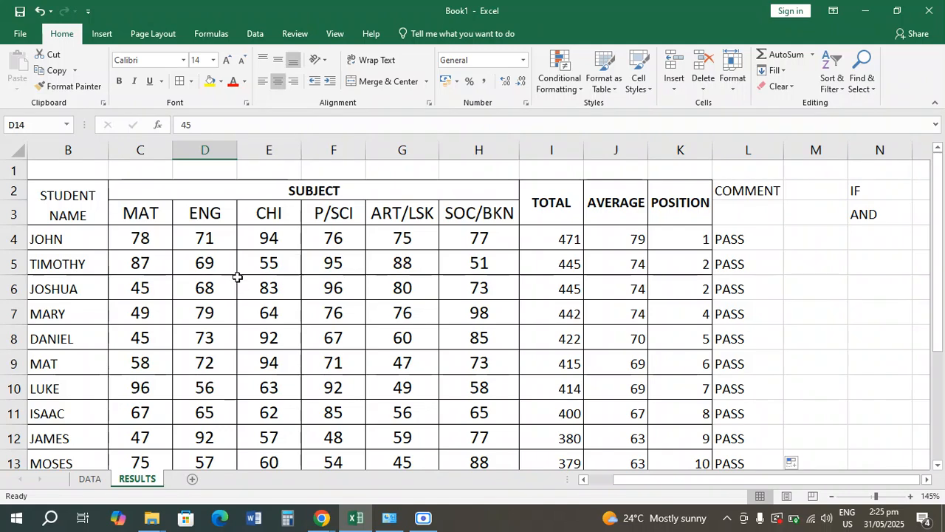
scroll(240, 395, down, 2)
scroll(238, 397, up, 2)
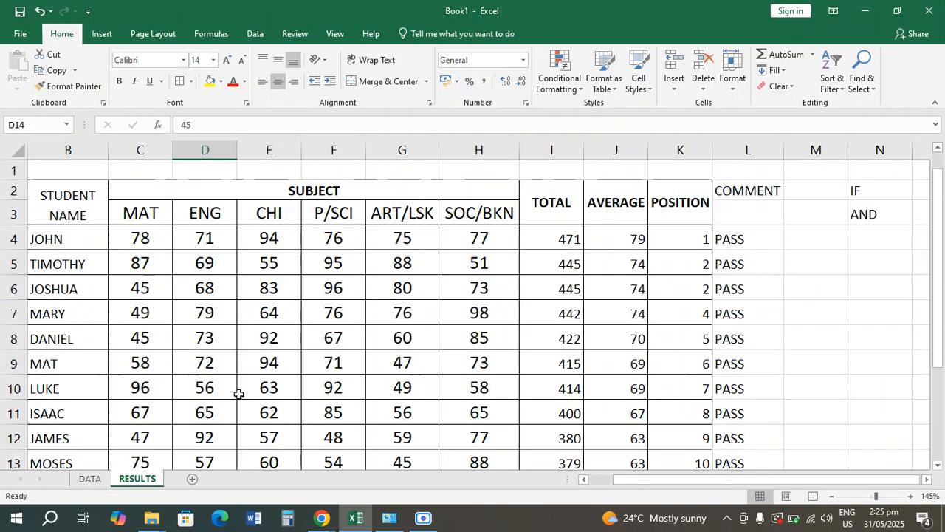
scroll(220, 424, down, 2)
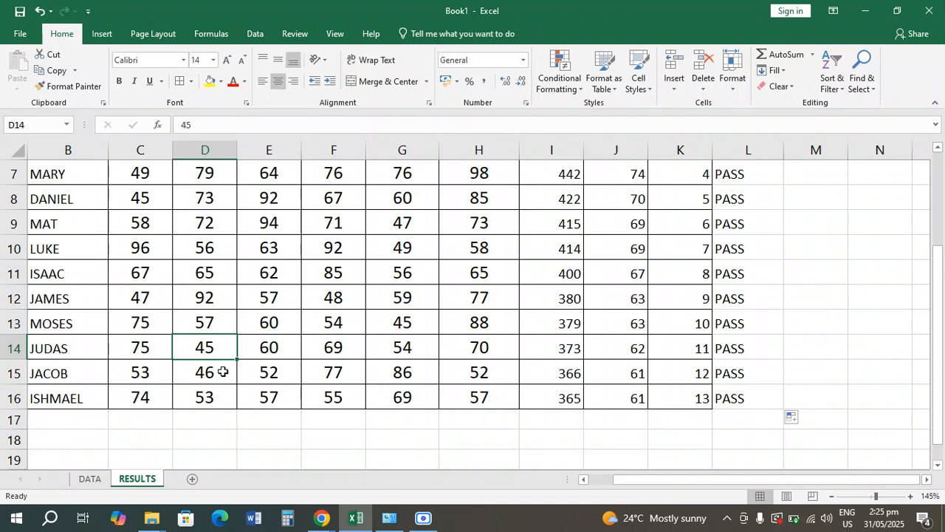
Step: Examine the total-based pass/fail formulas in L16, L4 and L5 against the students' marks
scroll(220, 310, up, 2)
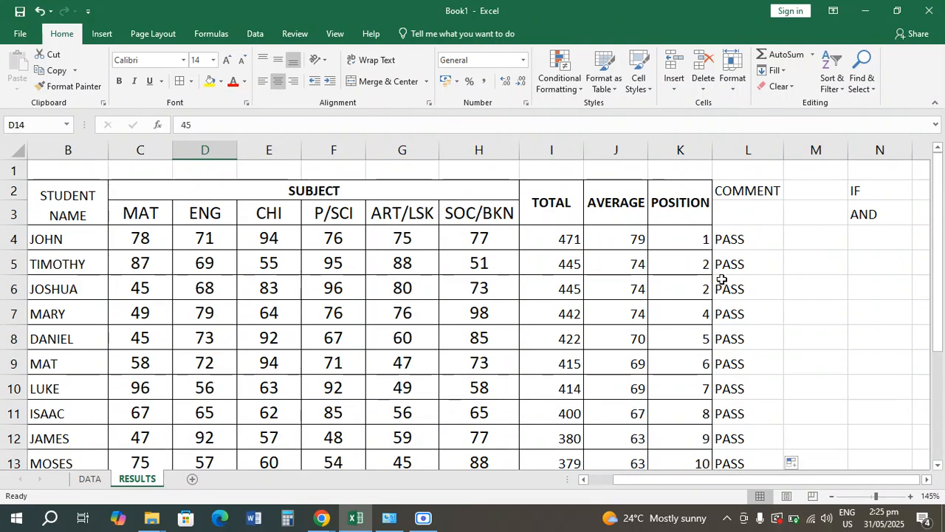
scroll(728, 317, down, 2)
click(748, 397)
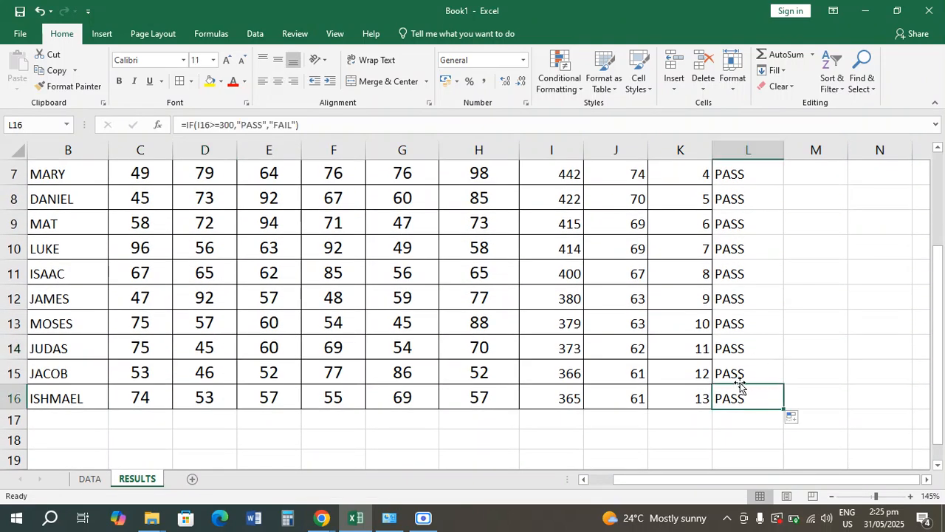
scroll(731, 299, up, 2)
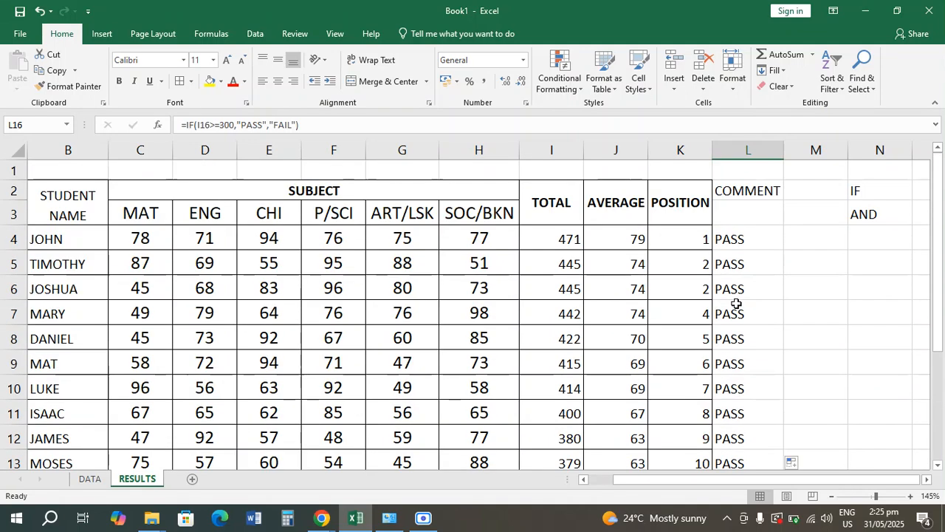
click(748, 238)
scroll(757, 274, down, 4)
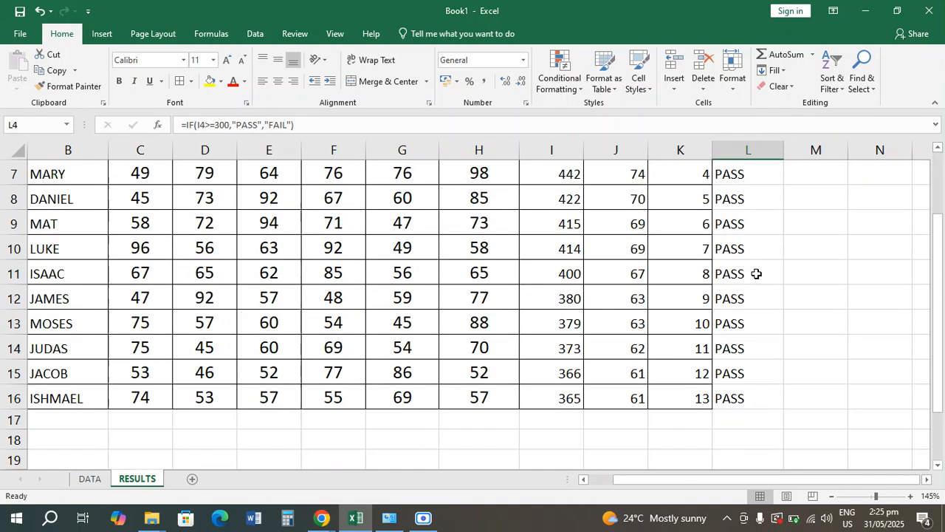
scroll(755, 282, up, 4)
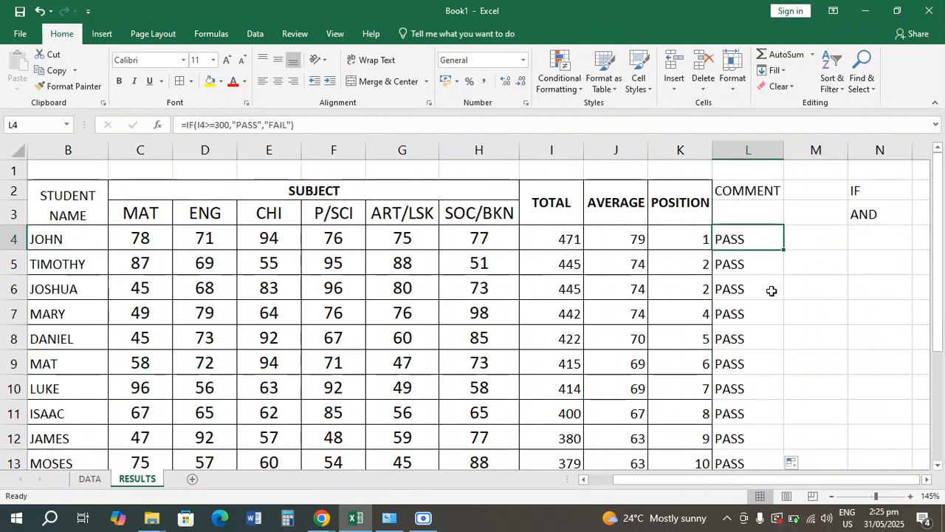
click(754, 264)
click(750, 235)
click(753, 264)
click(747, 236)
click(757, 266)
click(745, 233)
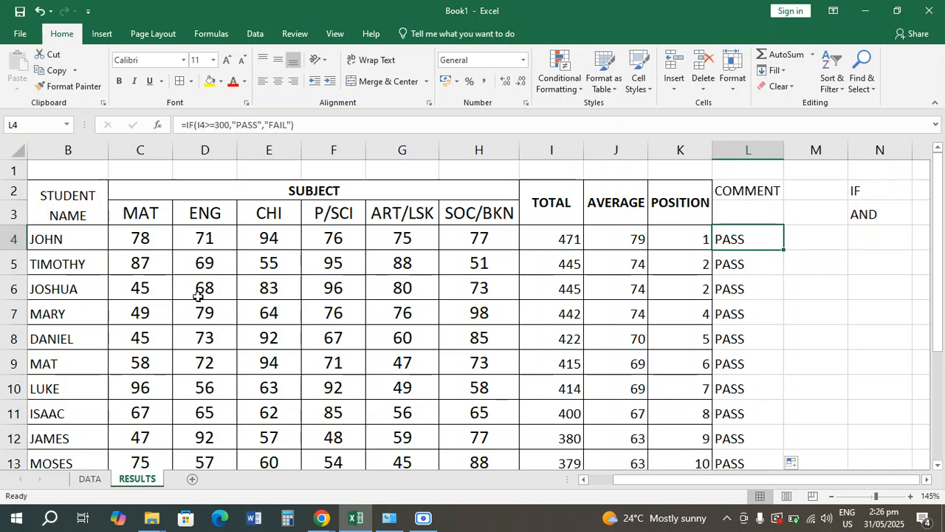
click(758, 264)
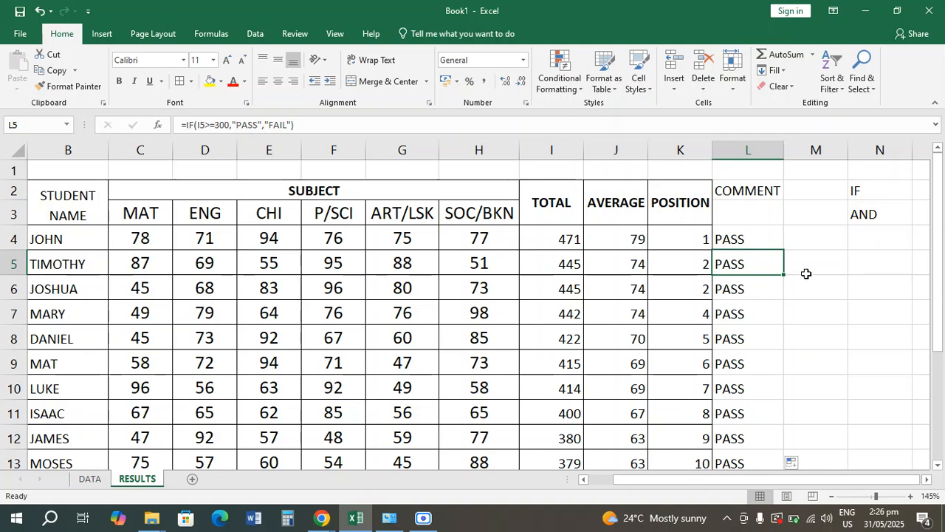
click(761, 234)
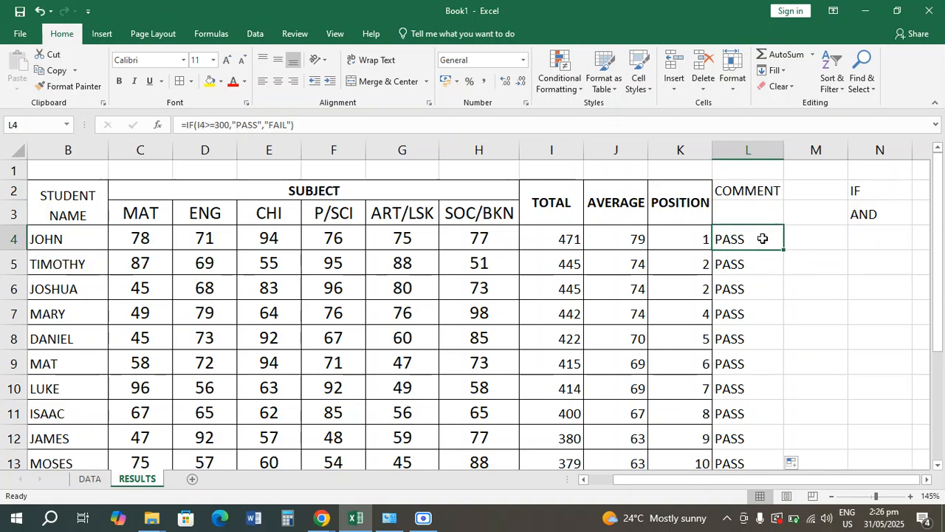
Step: Widen column M slightly and enter the heading COMMENT in M2
drag(847, 150, 862, 150)
click(835, 190)
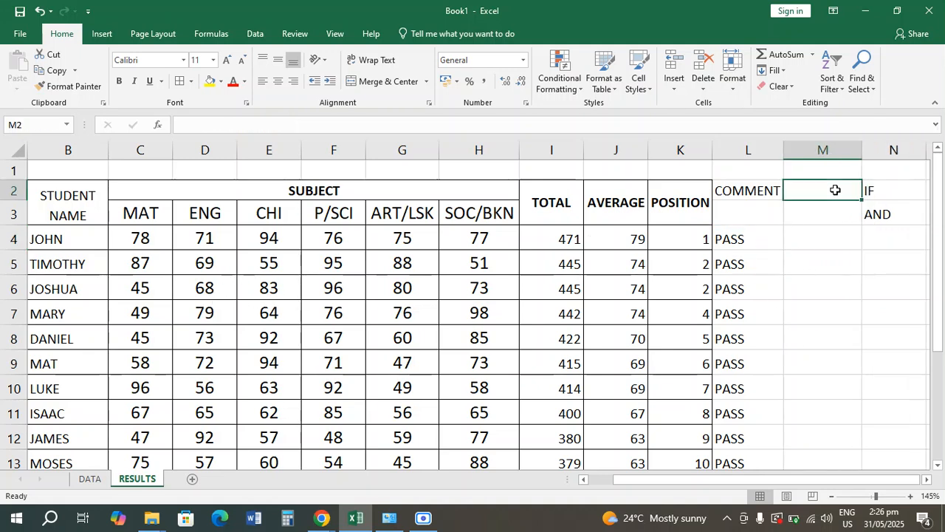
text(COMMENT)
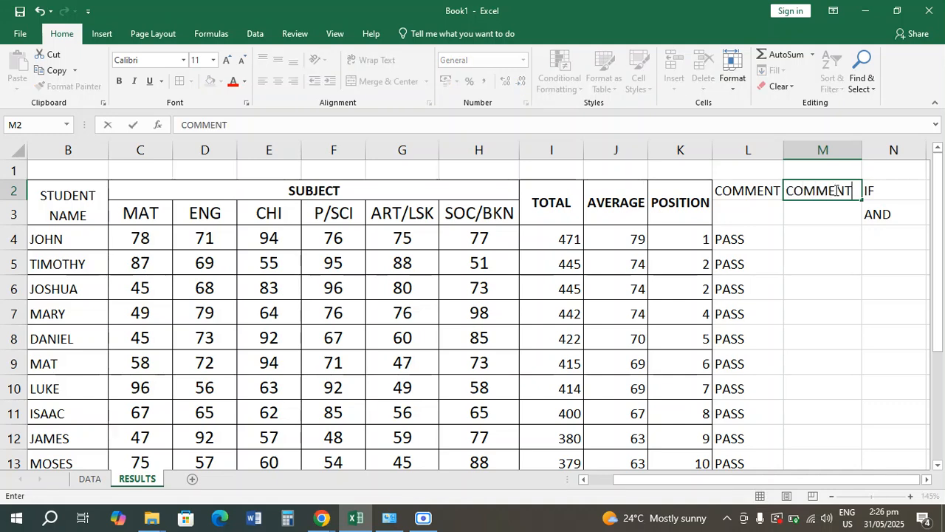
click(820, 316)
Step: Begin an IF formula with a nested AND in M4, whose first condition is that the total in I4 is at least 300
click(823, 235)
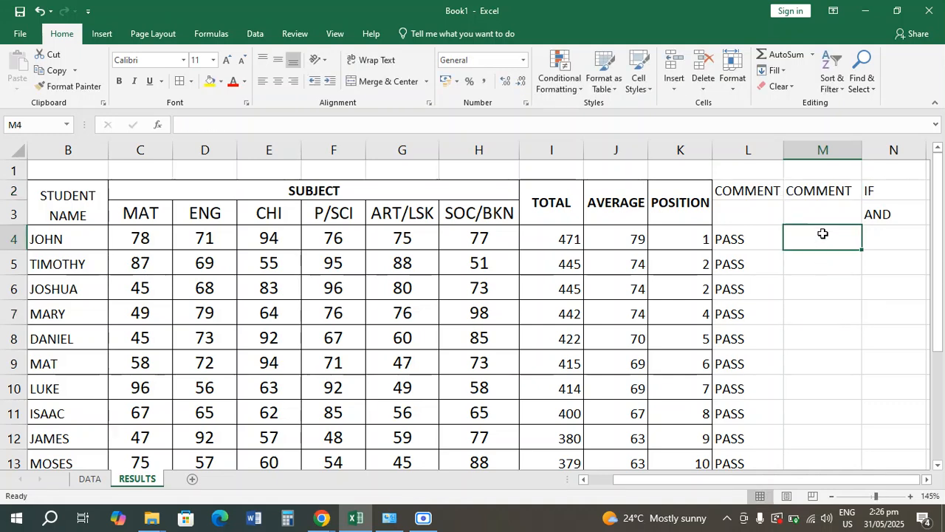
text(=)
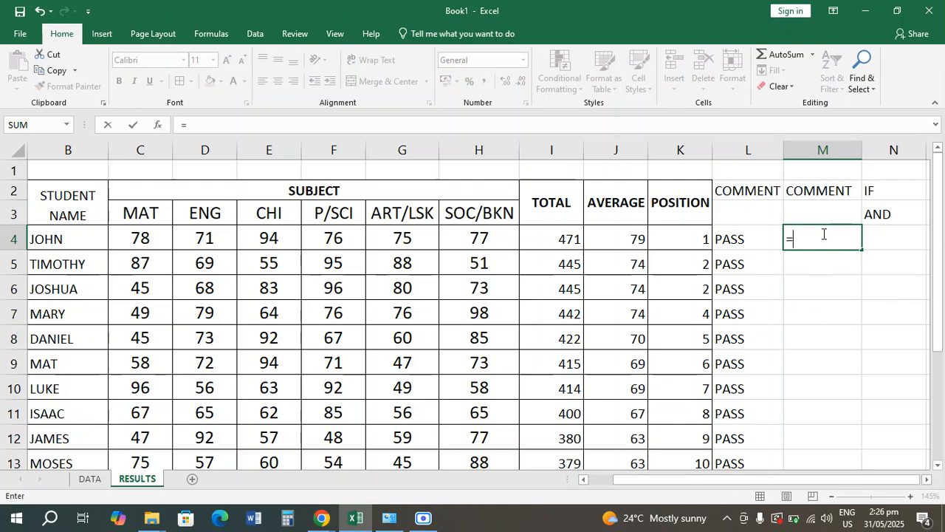
text(IF()
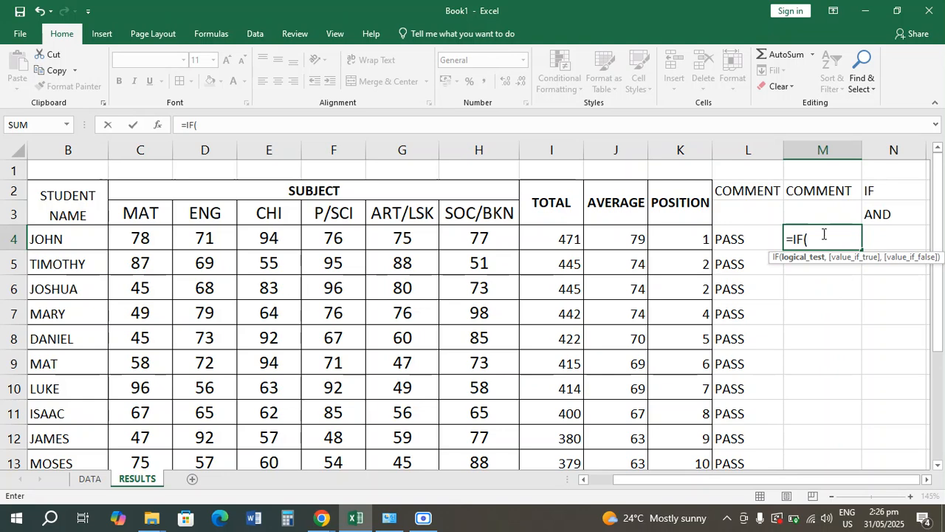
text(AN)
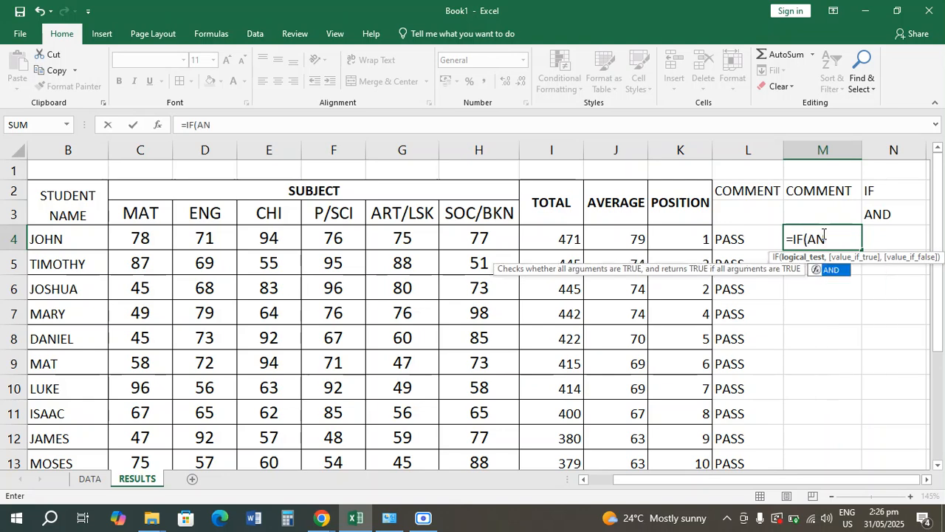
text(D()
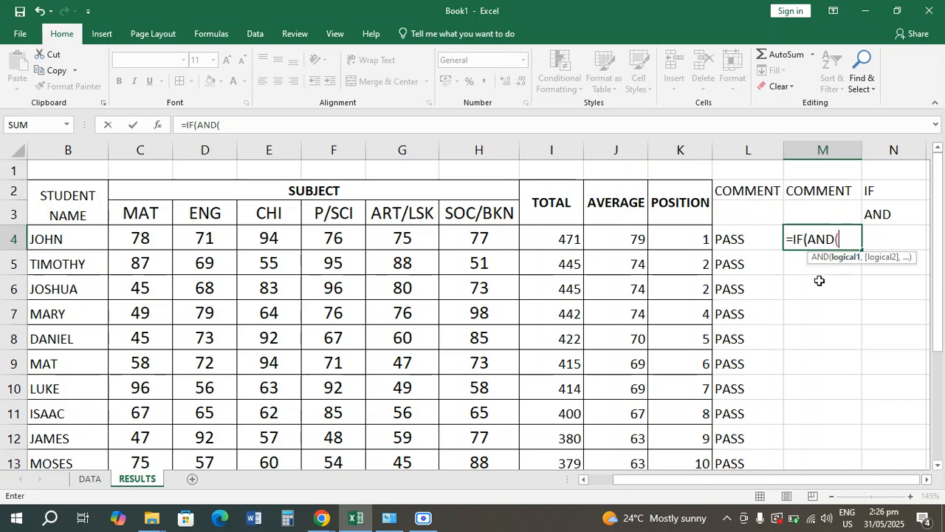
click(559, 237)
text(>=3)
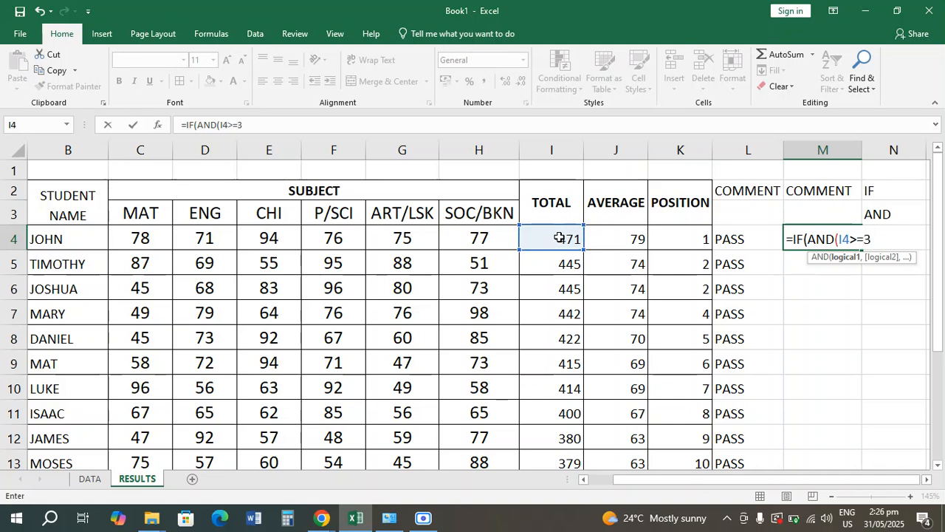
text(00,)
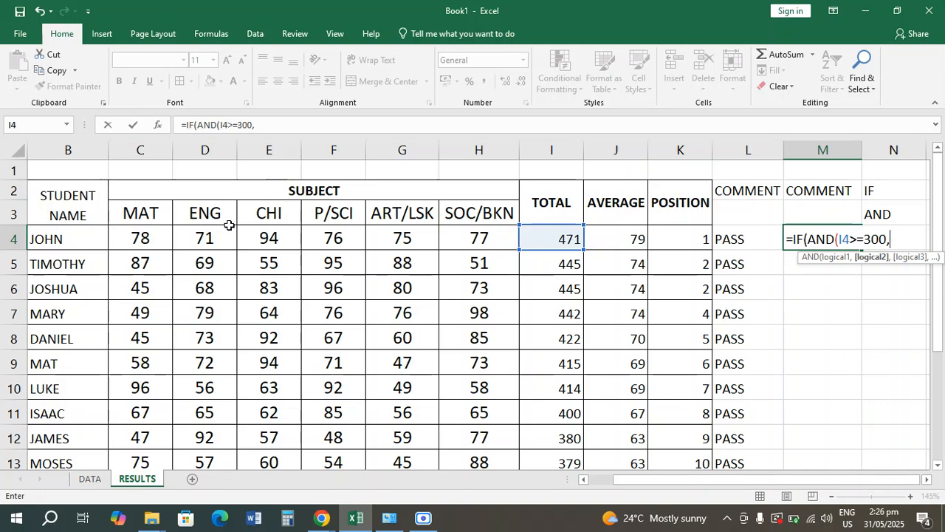
Step: Add the second AND condition that the ENG mark in D4 is greater than or equal to 50, and close the AND
click(208, 237)
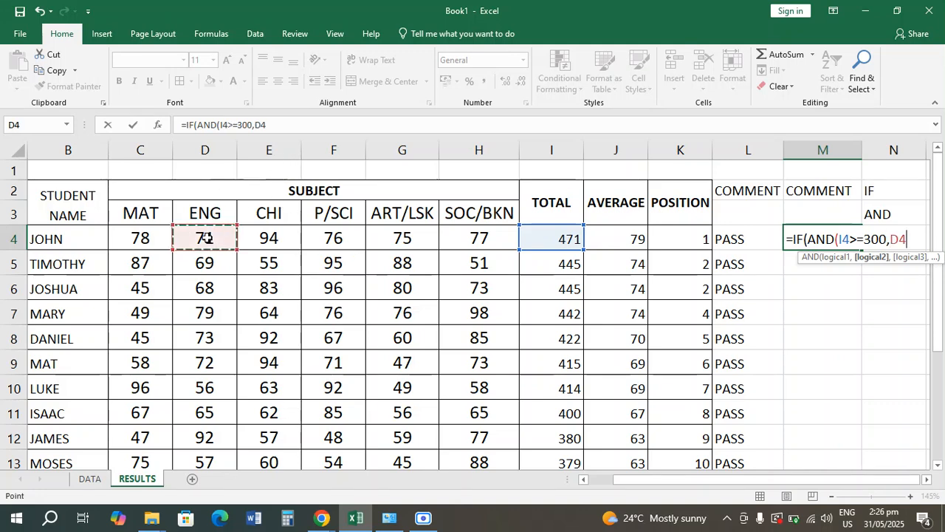
text(>)
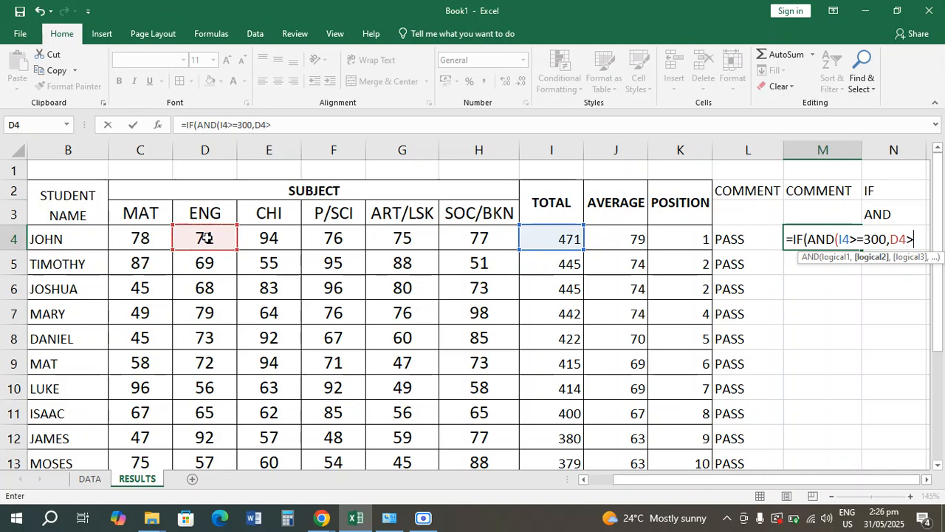
text(=50)
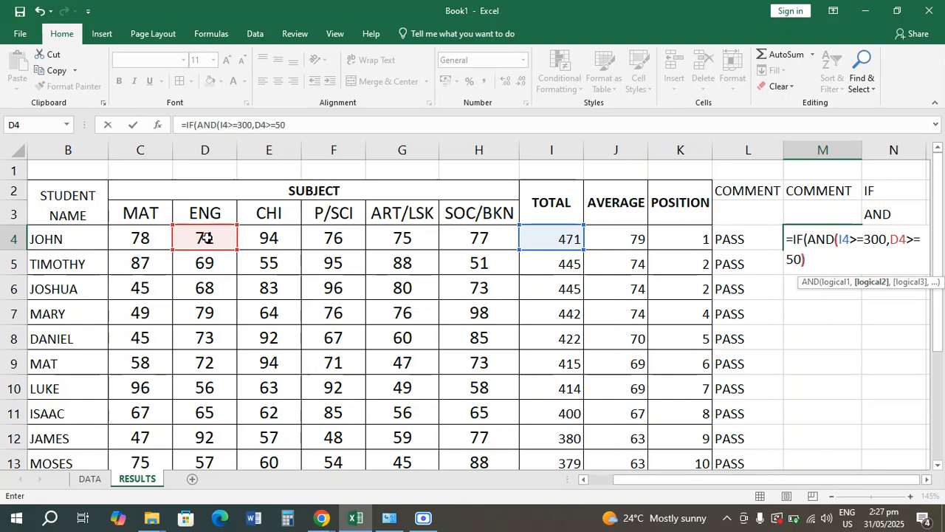
text())
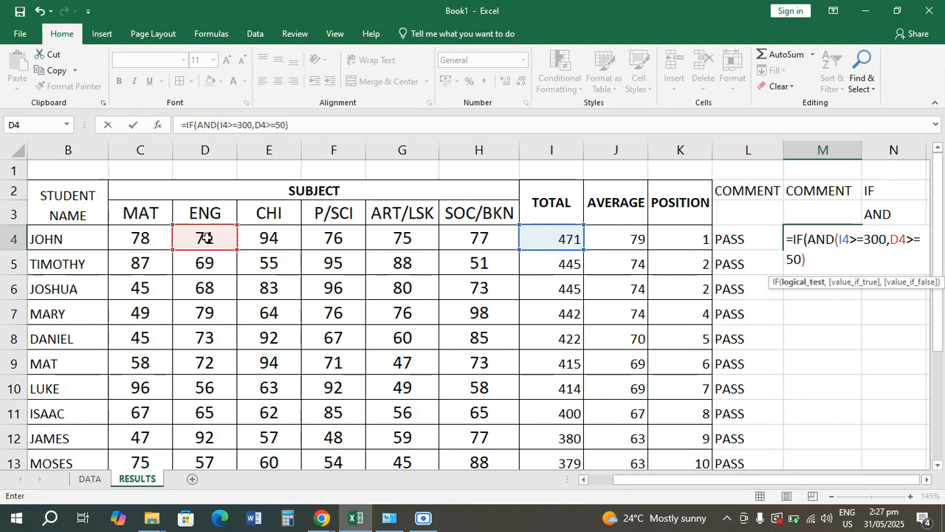
Step: Complete the M4 formula so it returns "PASS" when both conditions are met and "FAIL" otherwise
text(,"P)
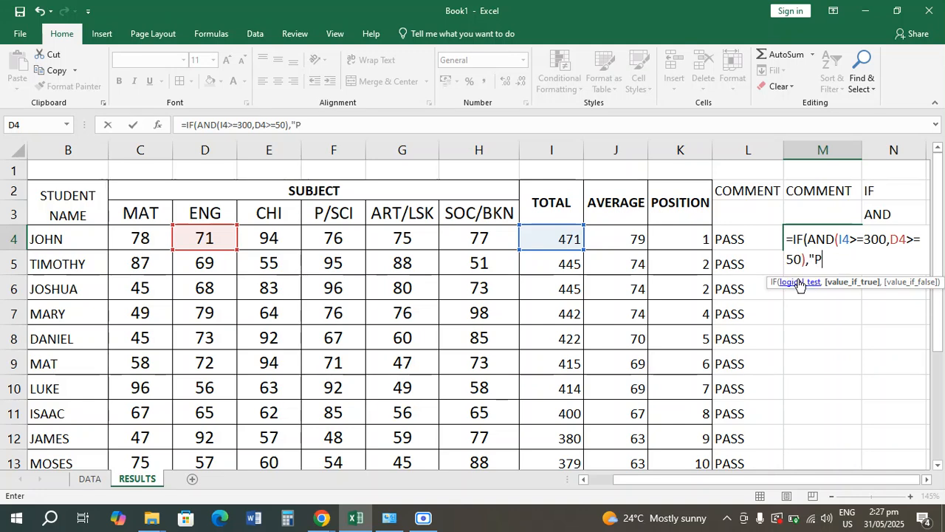
text(ASS",)
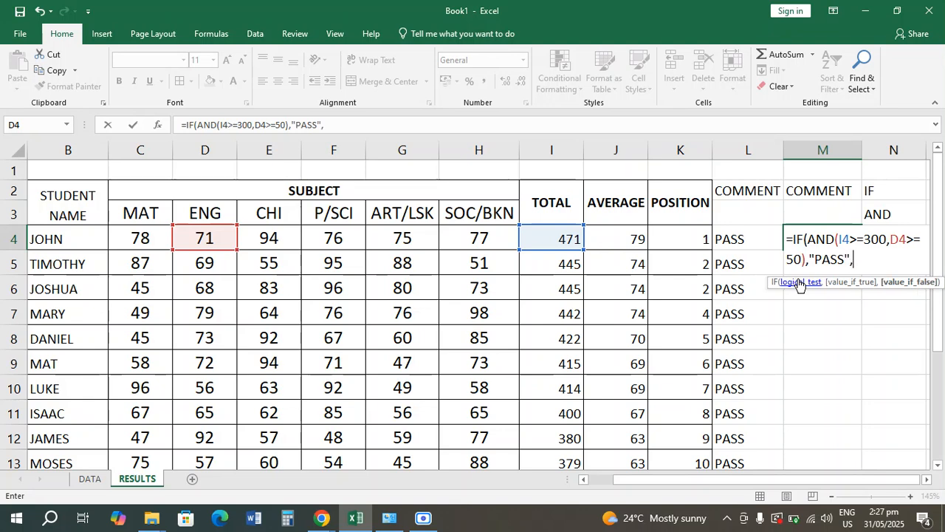
text("FAIL"))
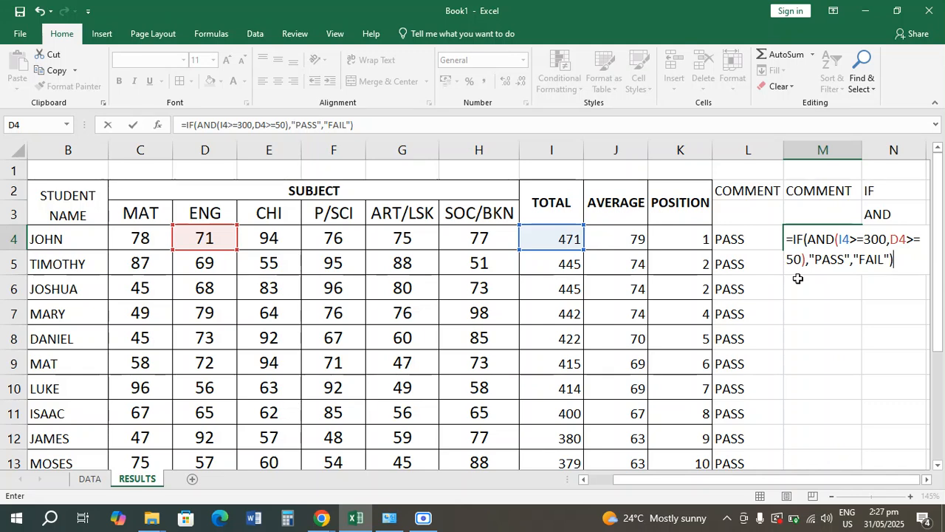
key(Return)
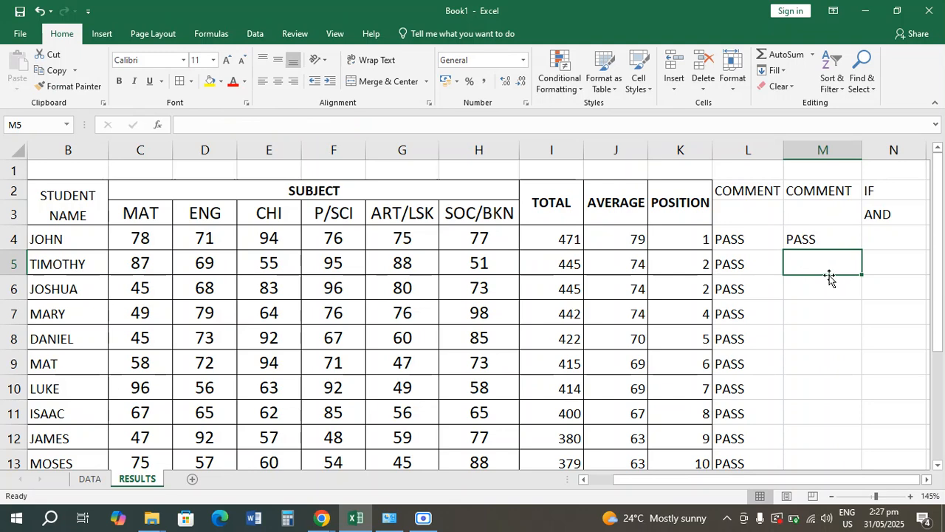
Step: Fill the IF/AND formula from M4 down the second COMMENT column to M16
click(811, 240)
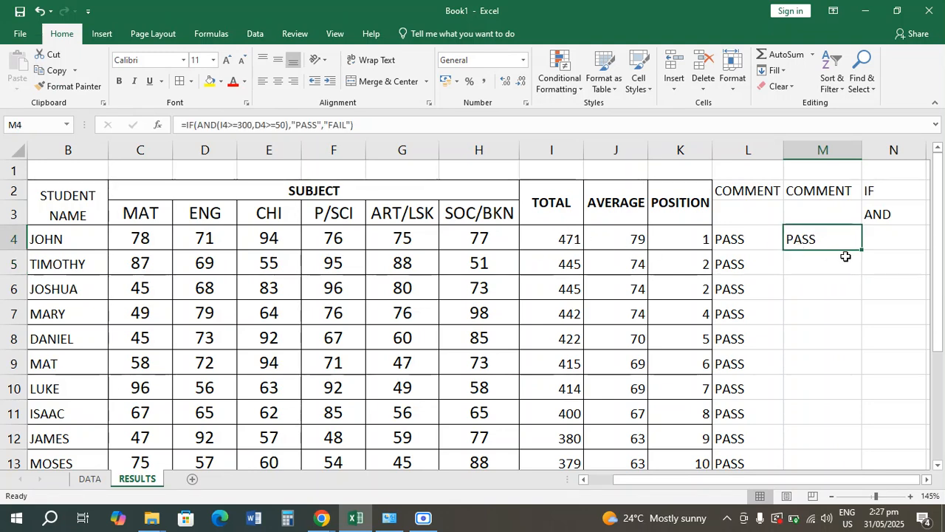
drag(861, 249, 852, 433)
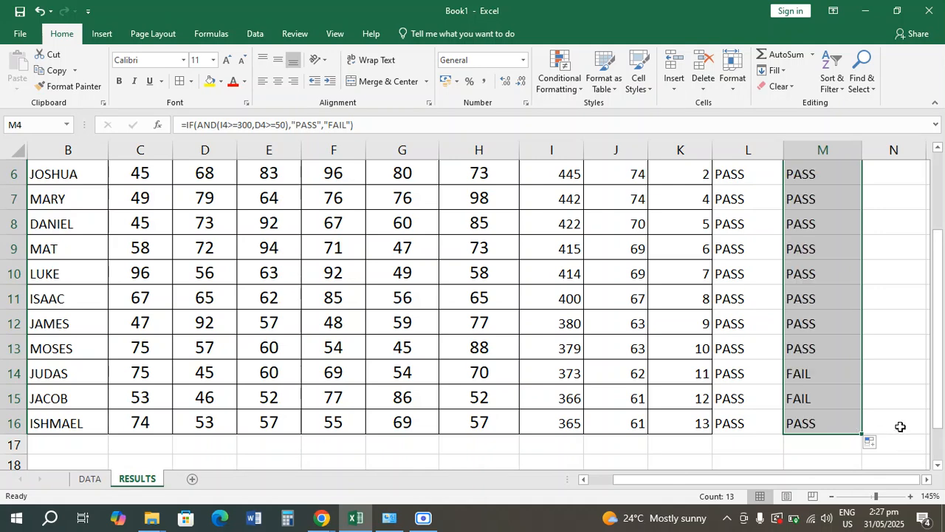
scroll(896, 397, up, 2)
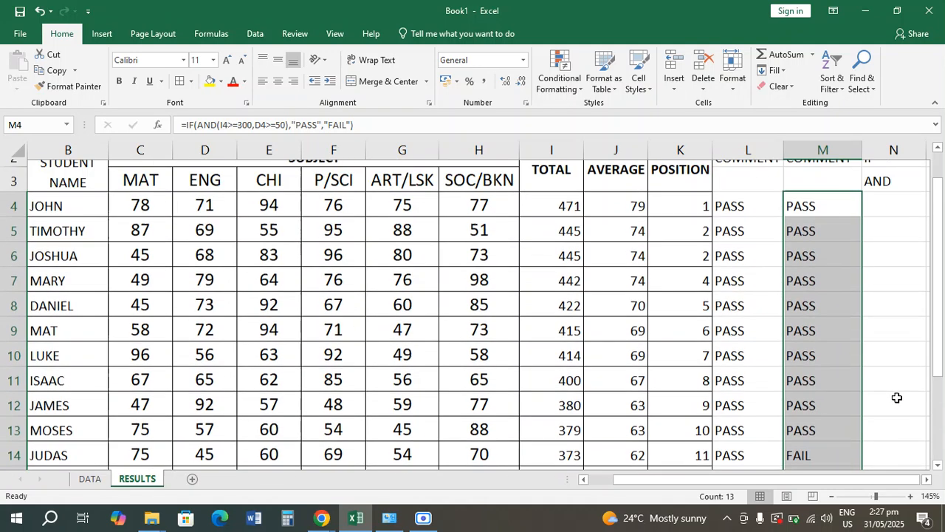
scroll(827, 403, down, 4)
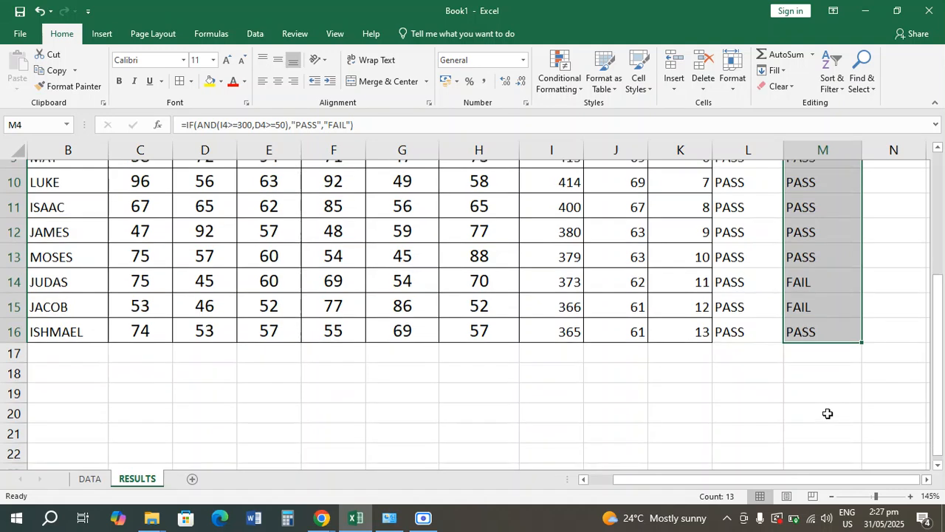
scroll(825, 215, up, 1)
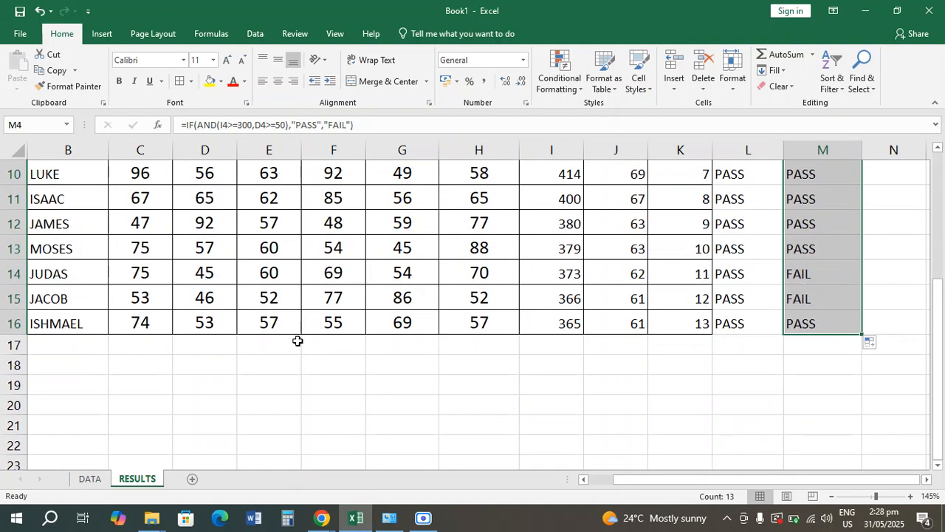
Step: Examine the IF/AND formulas in M15, M14, M4 and nearby cells, and compare them with the IF formula in L4
click(802, 299)
click(803, 275)
click(812, 299)
scroll(813, 279, up, 3)
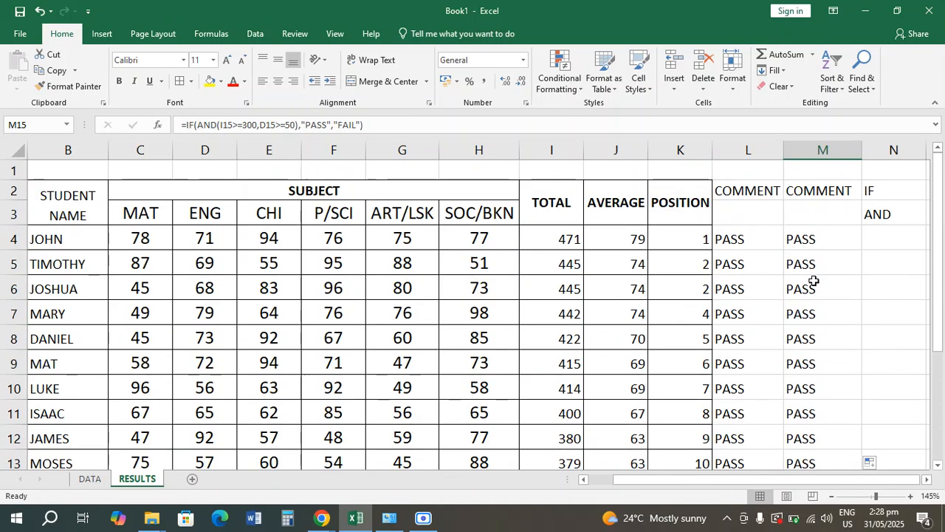
click(789, 242)
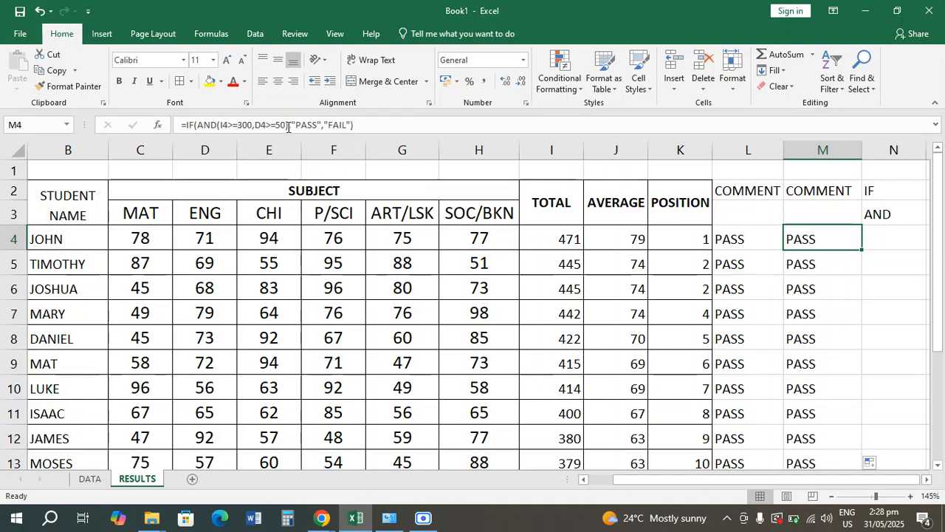
click(820, 346)
click(808, 239)
click(809, 285)
click(813, 239)
click(817, 316)
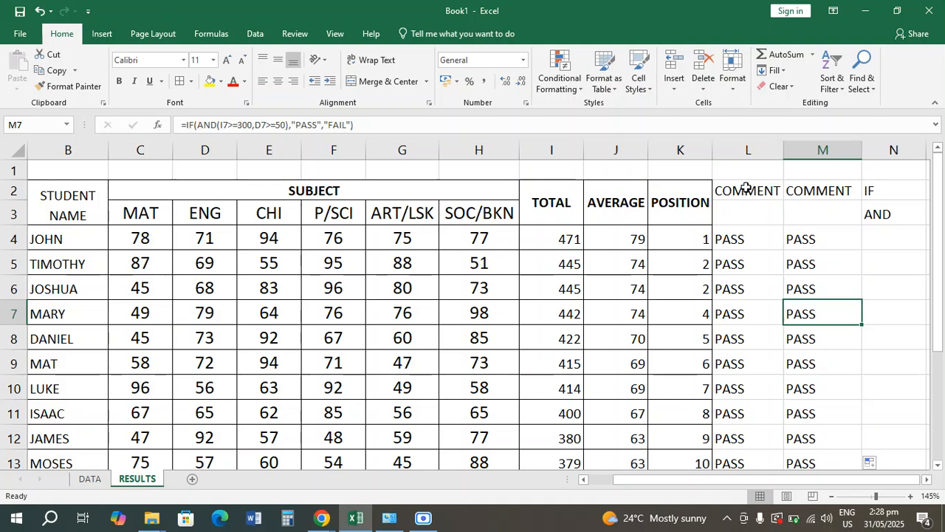
click(751, 238)
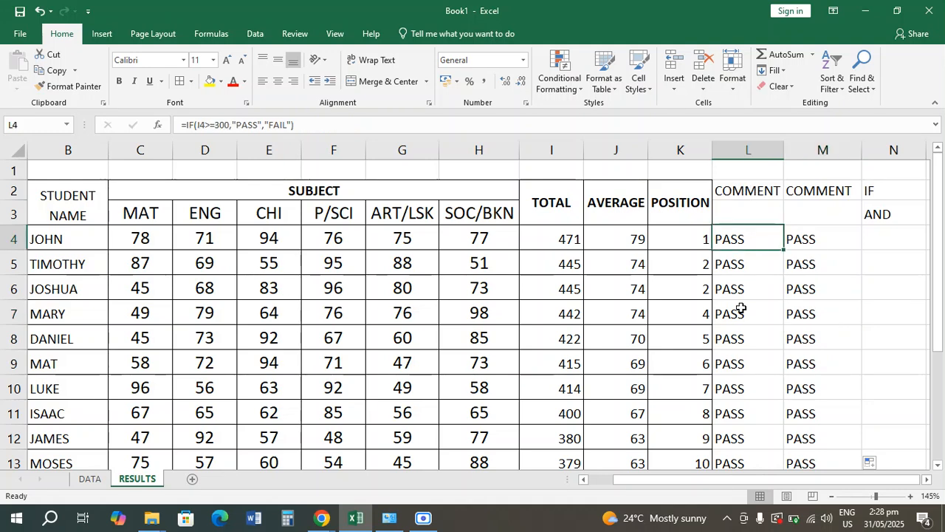
scroll(734, 283, down, 3)
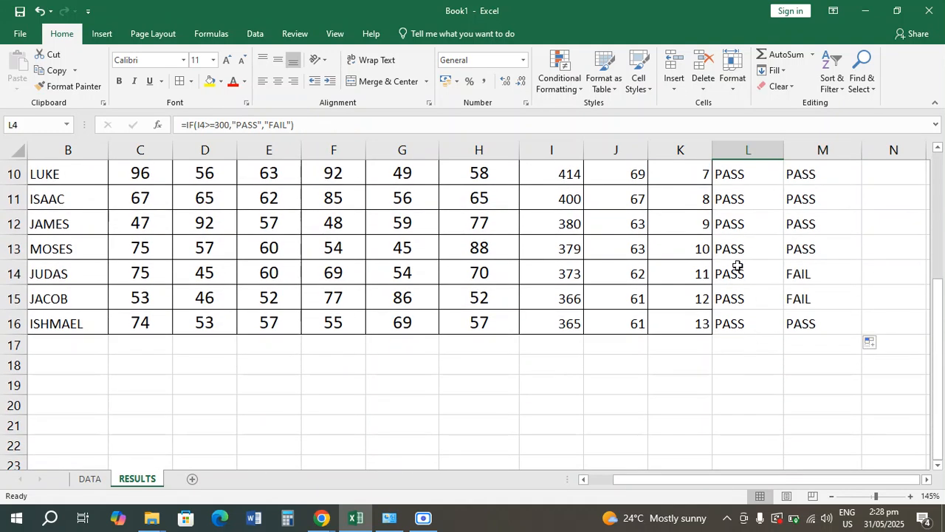
Step: Review the IF/AND formula in M4 and check the subject marks against both COMMENT columns for rows 4 to 16
scroll(737, 266, up, 1)
scroll(749, 392, up, 2)
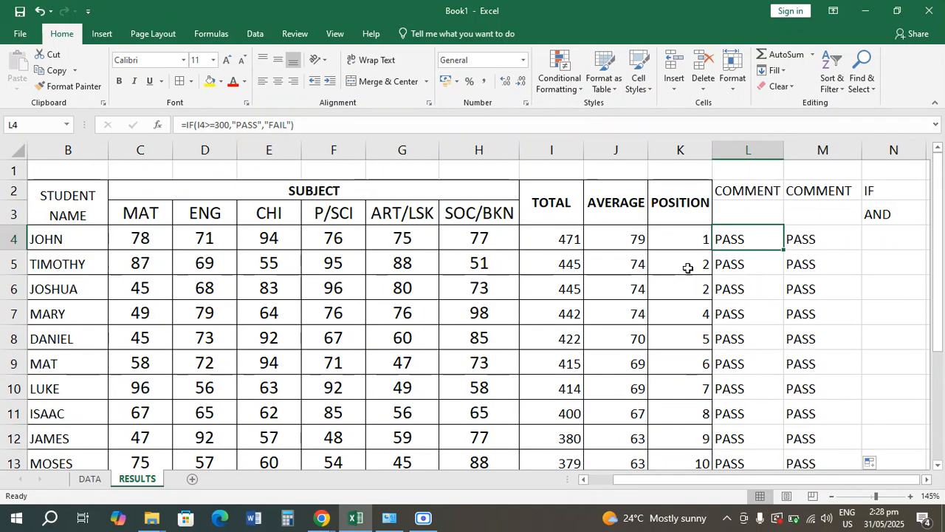
click(831, 237)
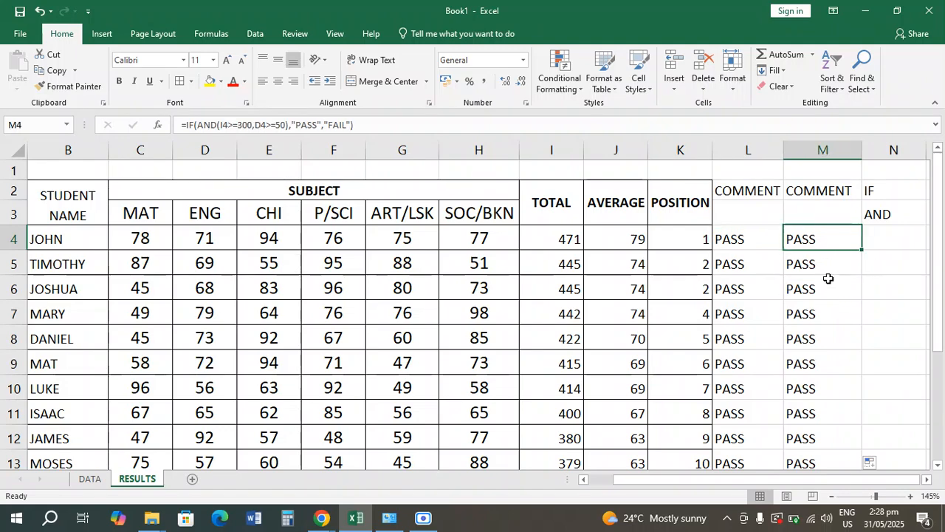
scroll(823, 315, down, 3)
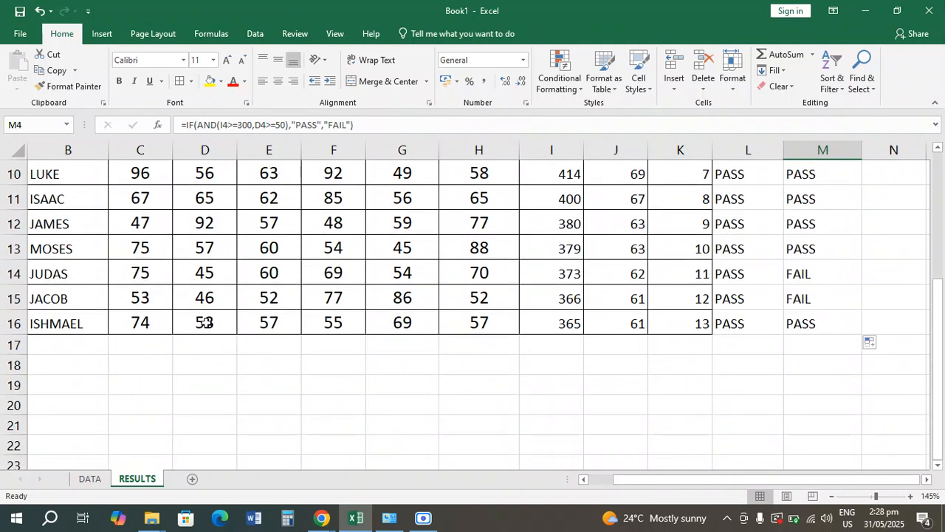
scroll(694, 288, up, 3)
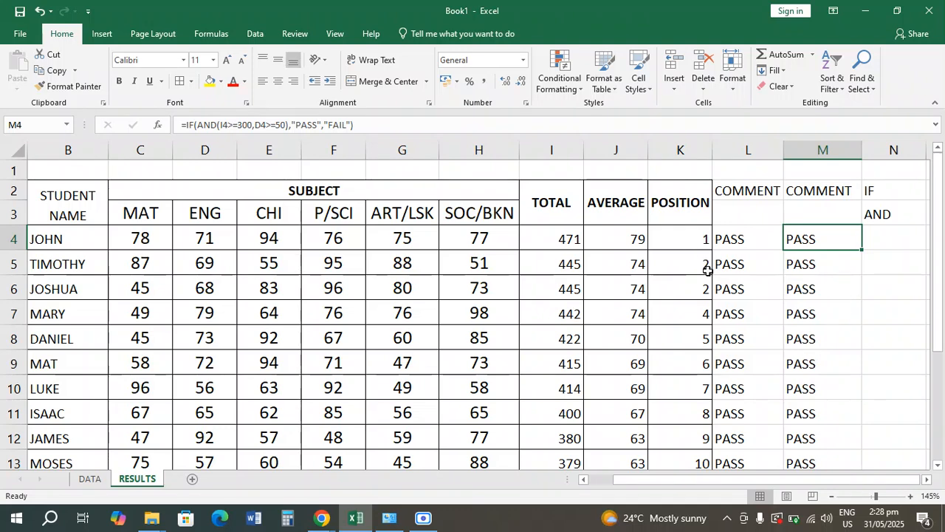
click(146, 241)
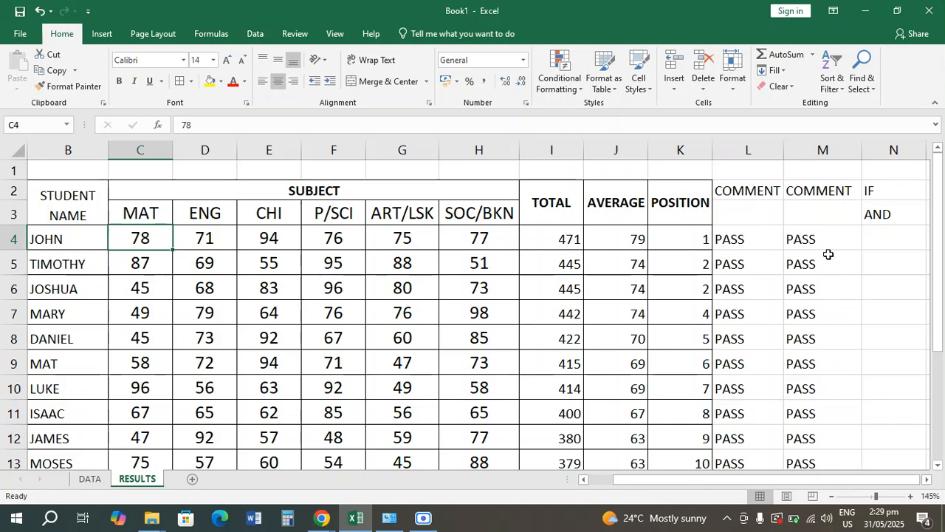
scroll(827, 259, down, 4)
scroll(822, 264, up, 4)
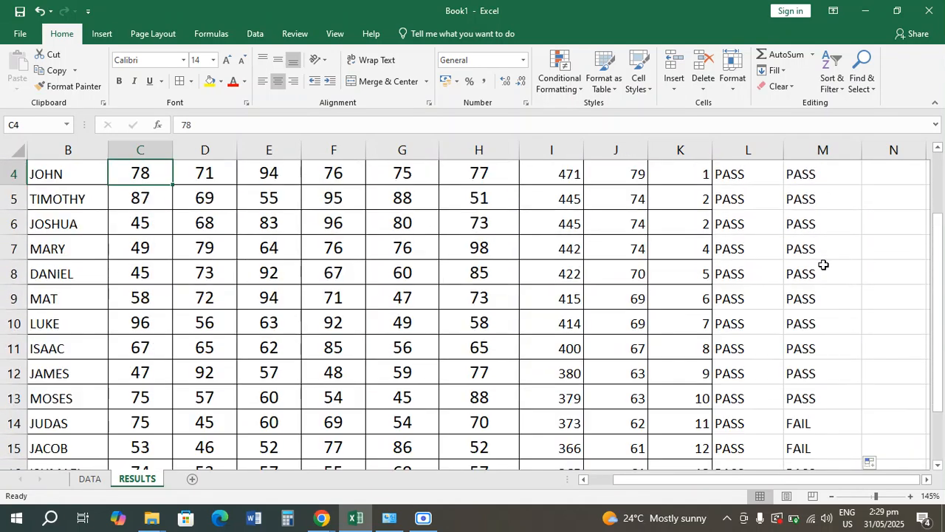
scroll(571, 272, up, 1)
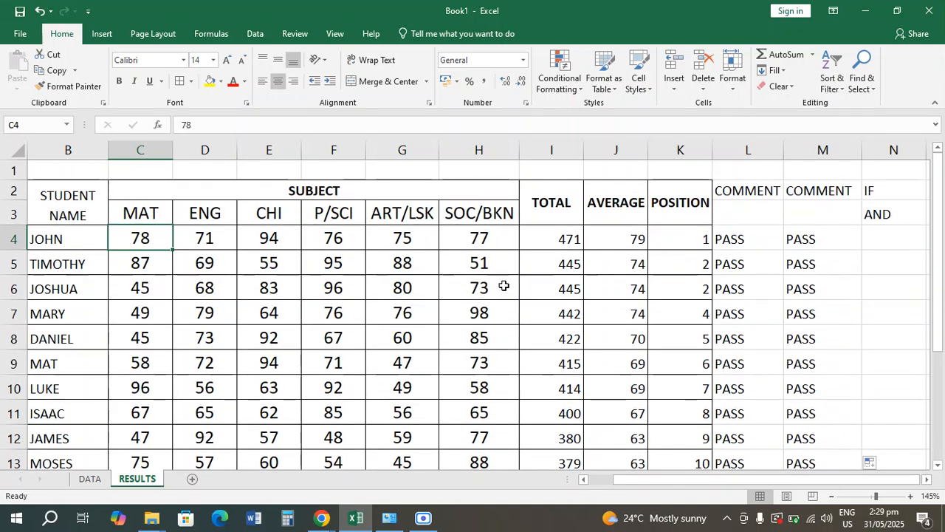
click(424, 518)
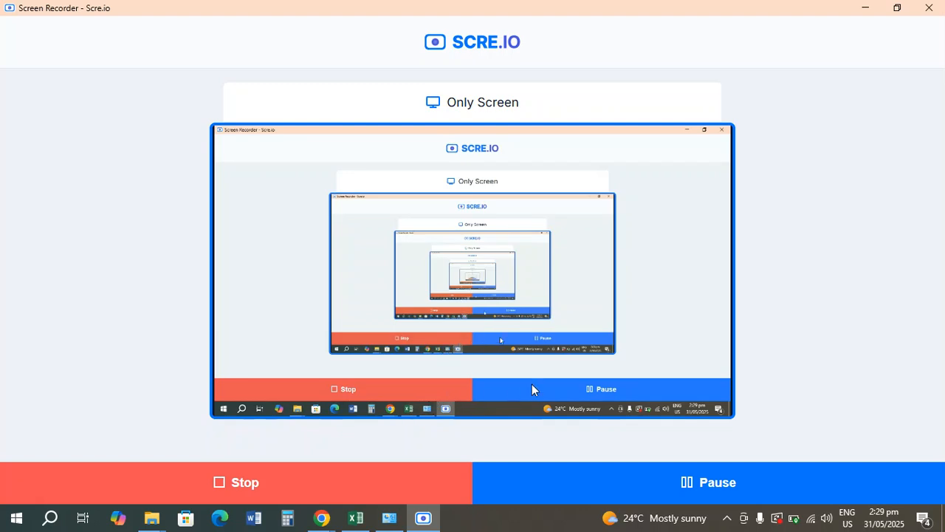